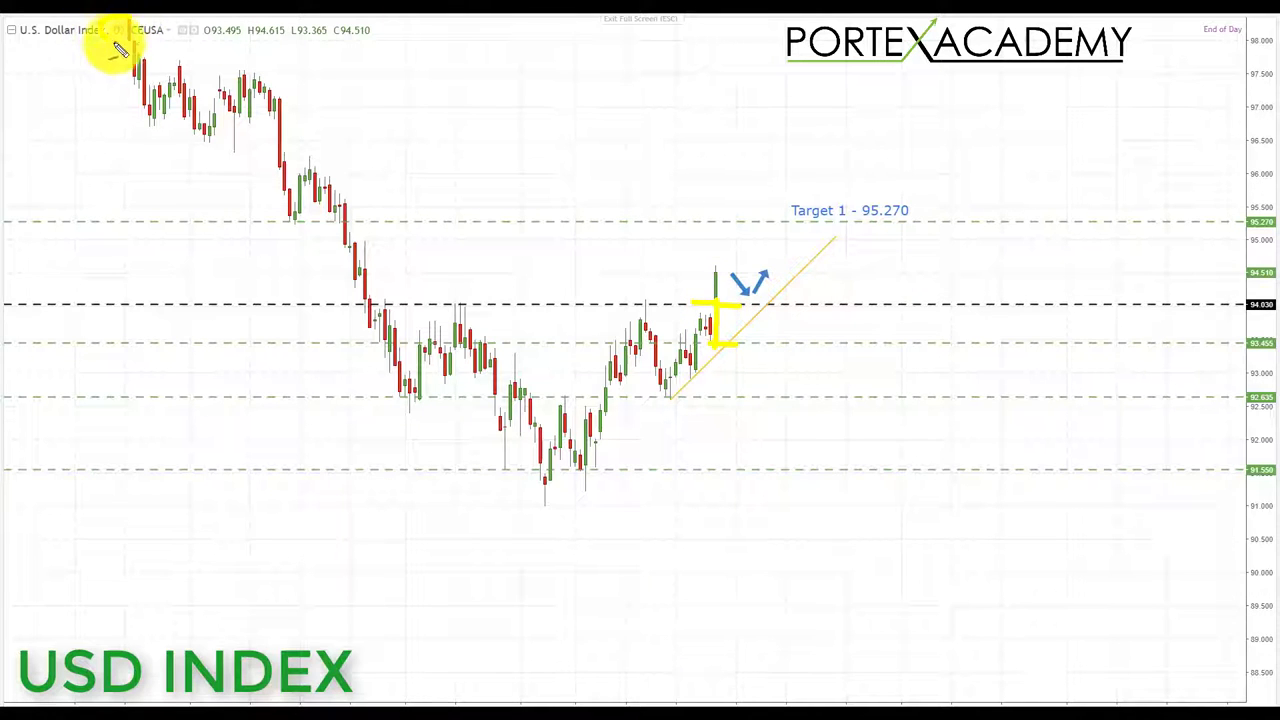
# Circle the daily timeframe and the 94.030 axis price, then erase the yellow annotations
pyautogui.moveTo(118, 48)
pyautogui.mouseDown()
pyautogui.moveTo(151, 40)
pyautogui.moveTo(130, 18)
pyautogui.mouseUp()
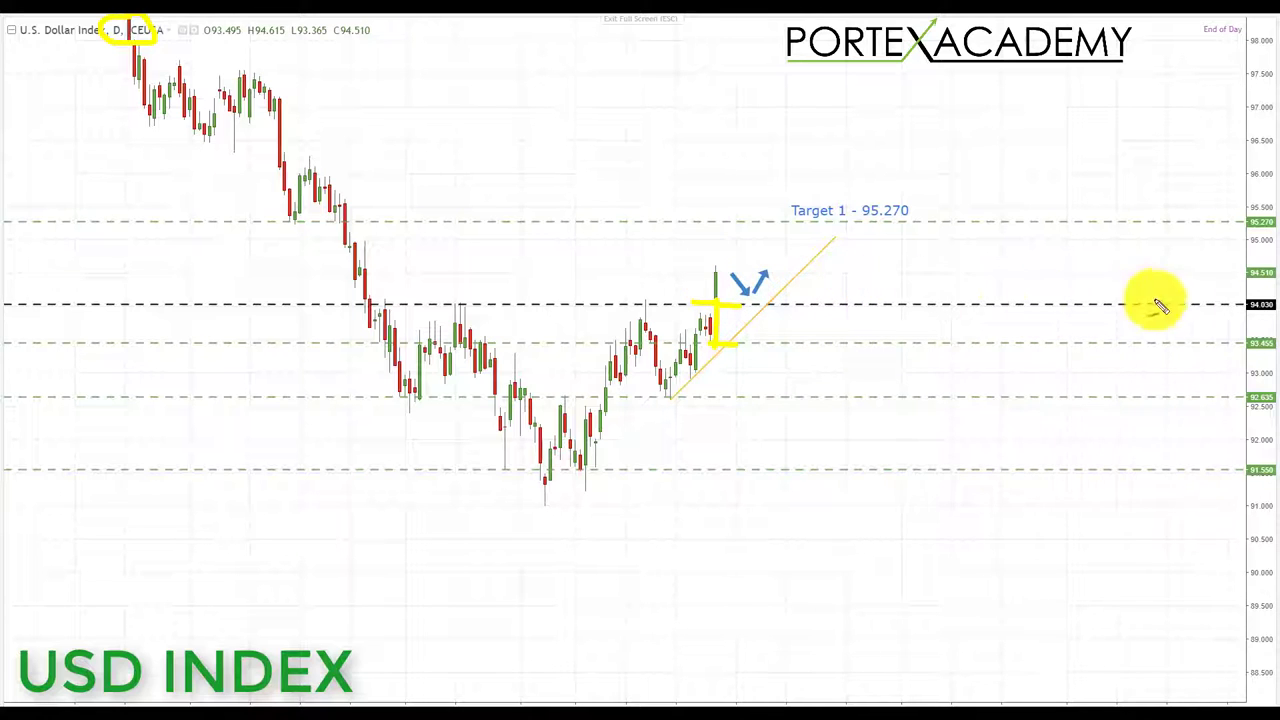
pyautogui.moveTo(1258, 291)
pyautogui.mouseDown()
pyautogui.moveTo(1234, 314)
pyautogui.moveTo(1255, 288)
pyautogui.mouseUp()
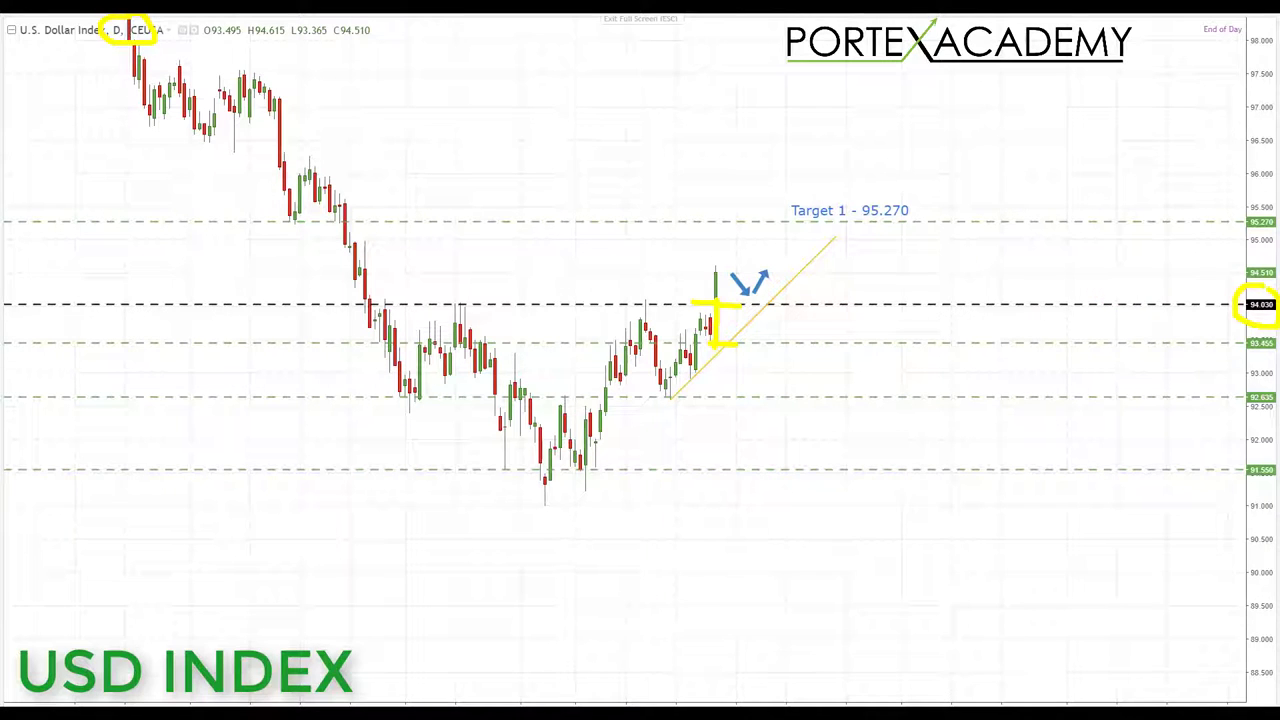
pyautogui.press('e')
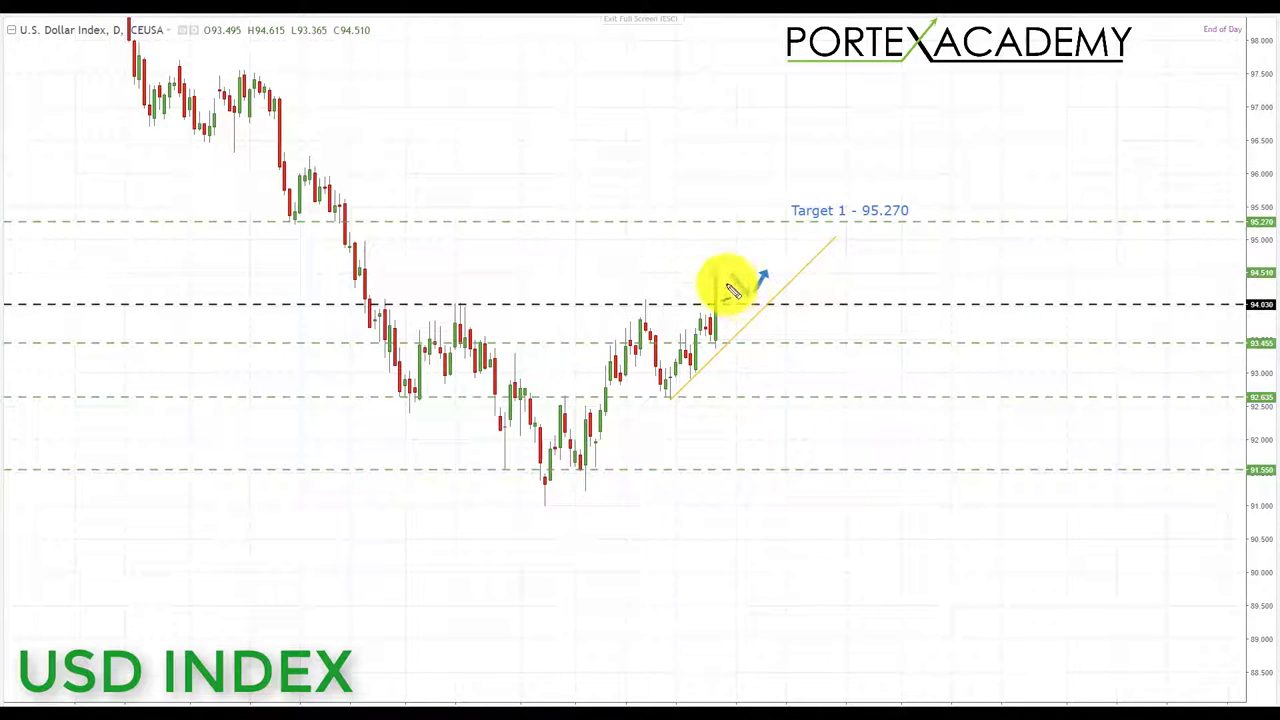
# Draw a yellow dip to the trendline at 94.030 and a rally to Target 1 95.270
pyautogui.moveTo(720, 275)
pyautogui.mouseDown()
pyautogui.moveTo(749, 303)
pyautogui.moveTo(752, 328)
pyautogui.mouseUp()
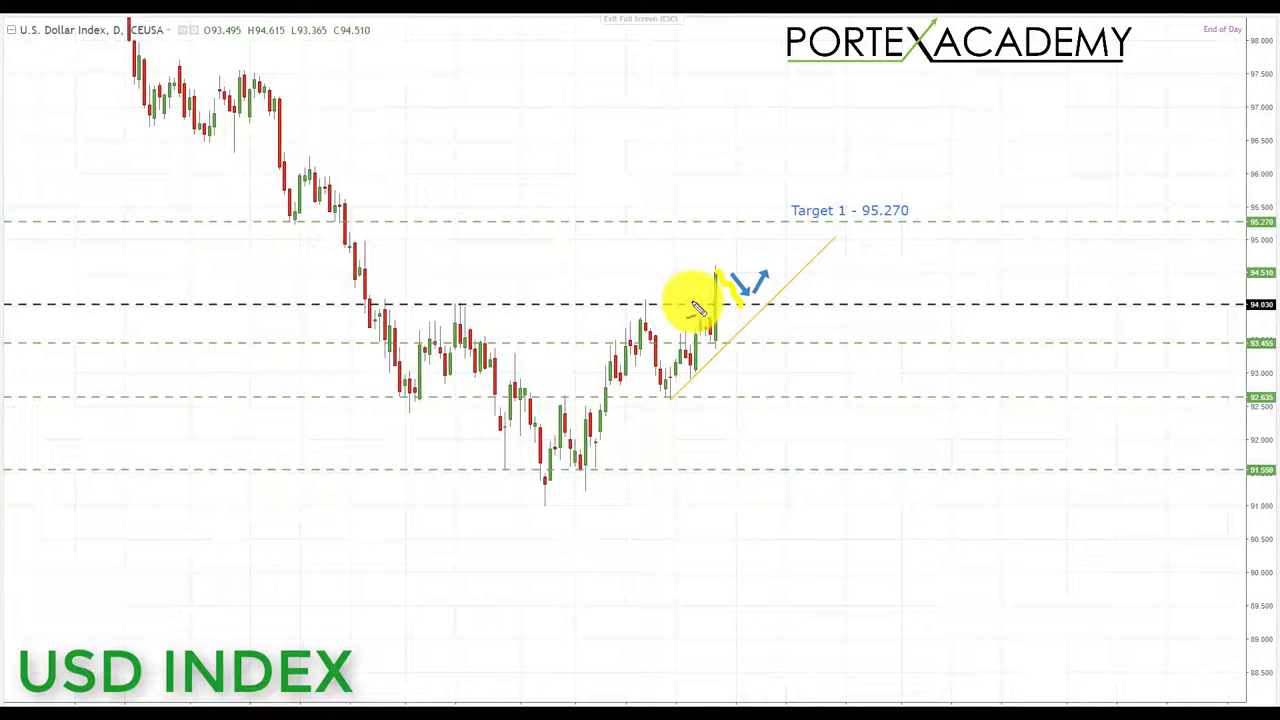
pyautogui.moveTo(690, 300); pyautogui.dragTo(777, 311)
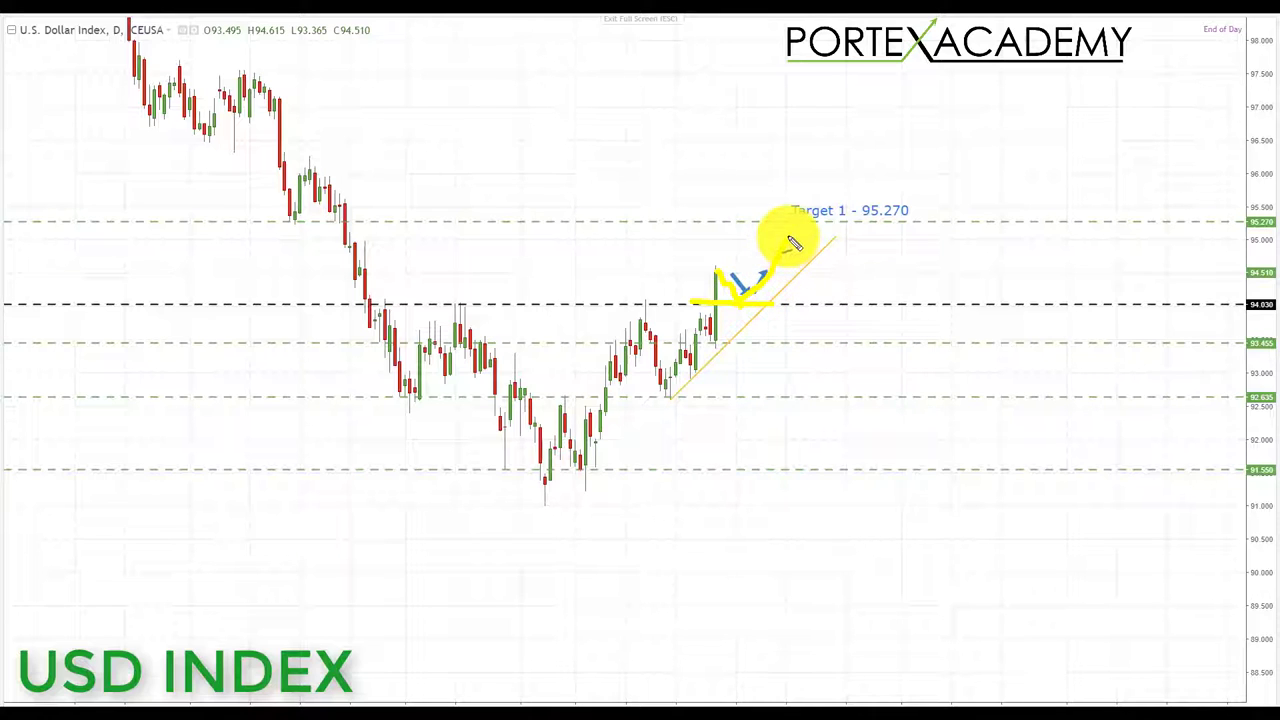
pyautogui.moveTo(776, 256)
pyautogui.mouseDown()
pyautogui.moveTo(806, 234)
pyautogui.moveTo(810, 248)
pyautogui.mouseUp()
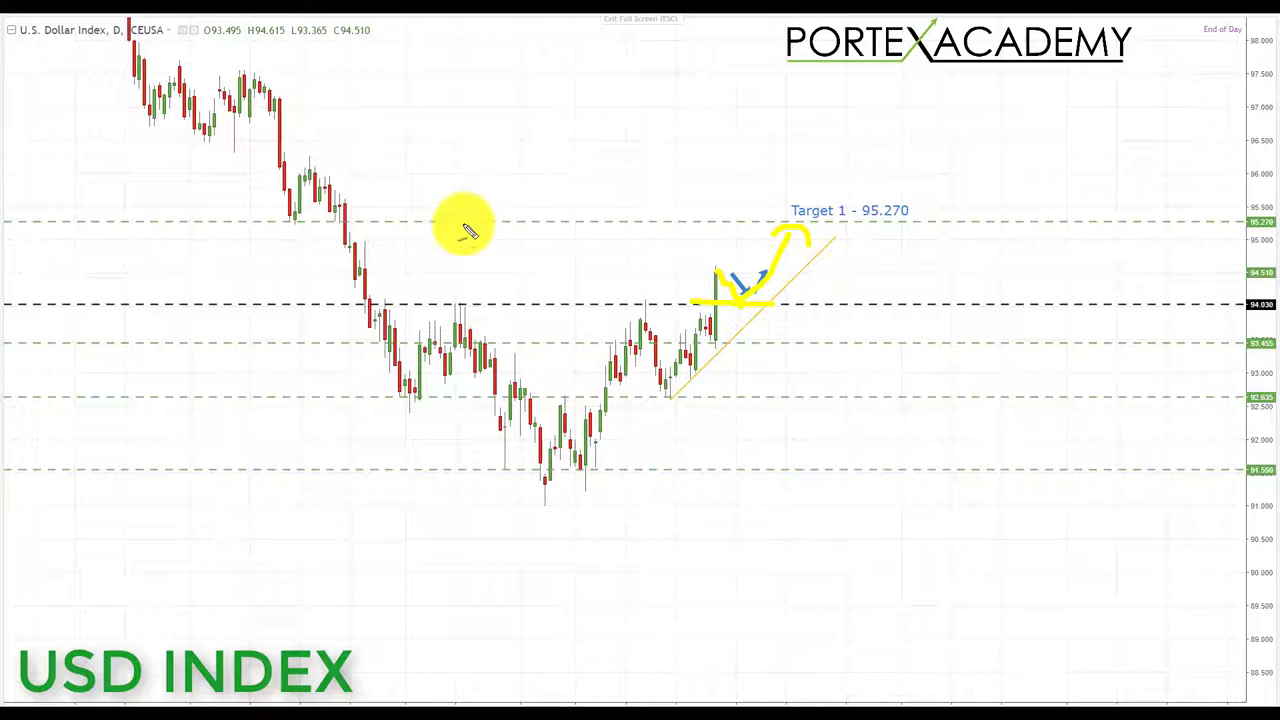
pyautogui.moveTo(680, 222); pyautogui.dragTo(835, 229)
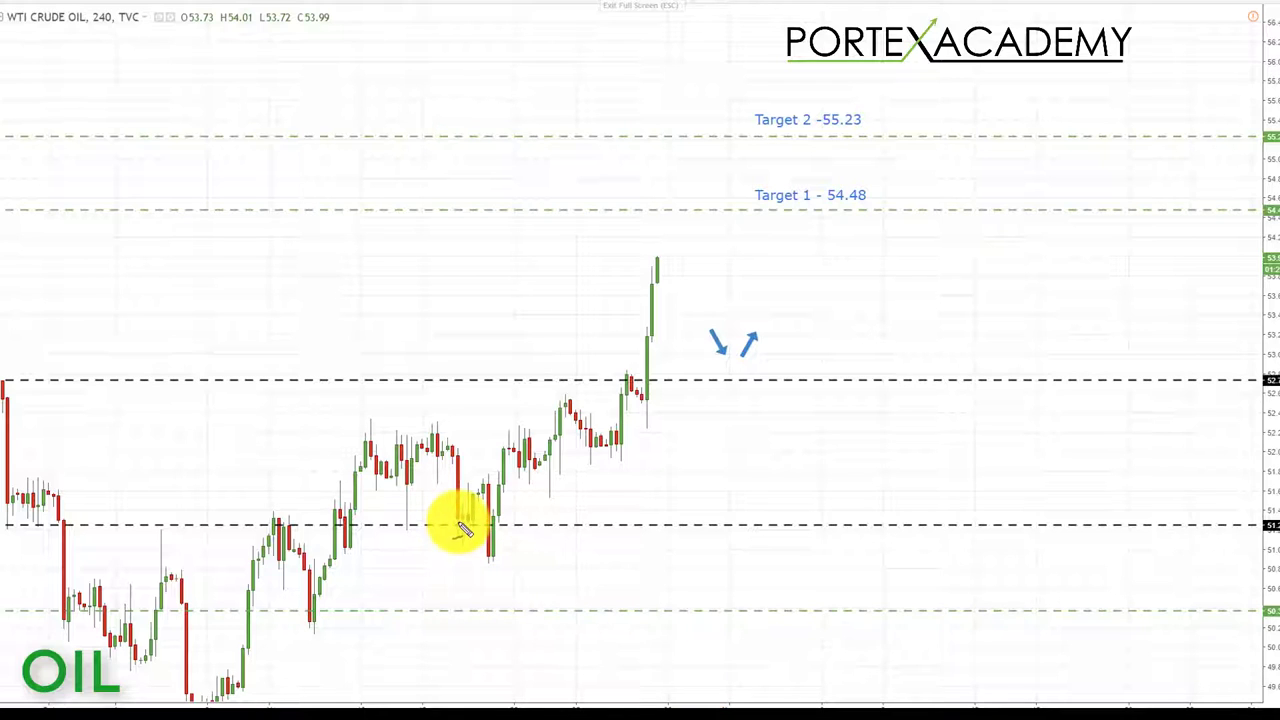
pyautogui.moveTo(420, 522); pyautogui.dragTo(524, 531)
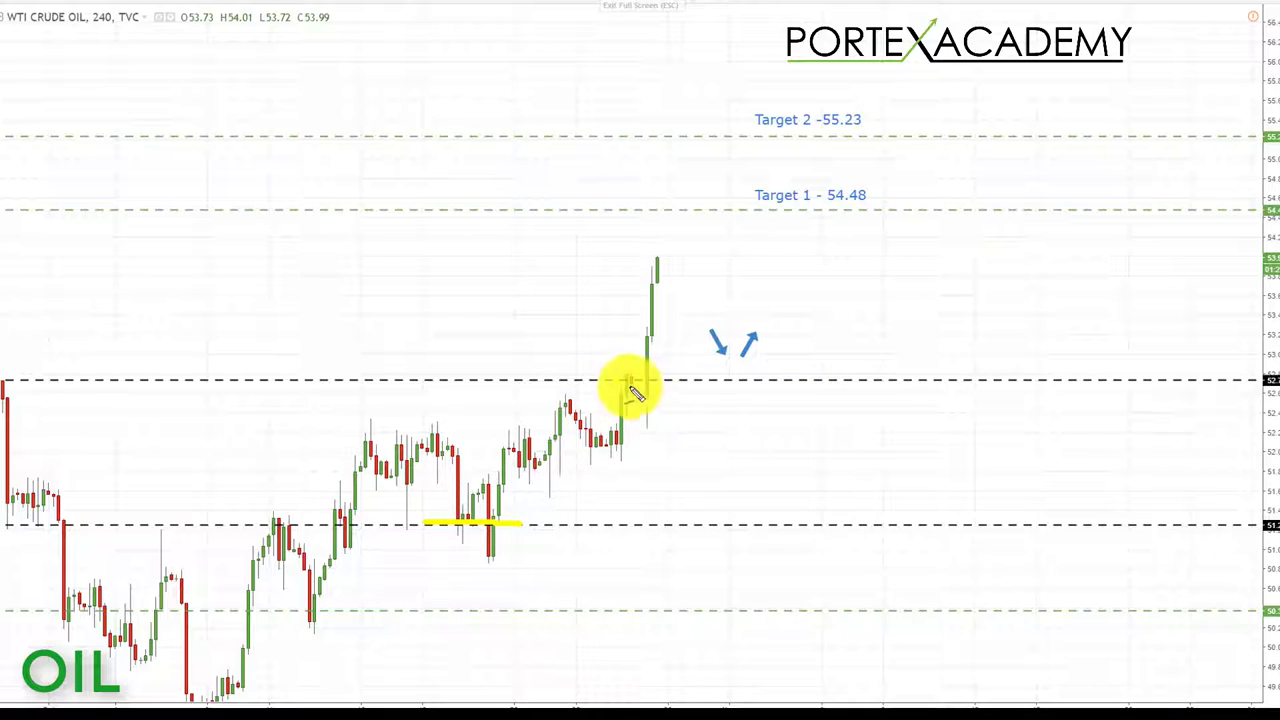
pyautogui.moveTo(592, 380); pyautogui.dragTo(692, 380)
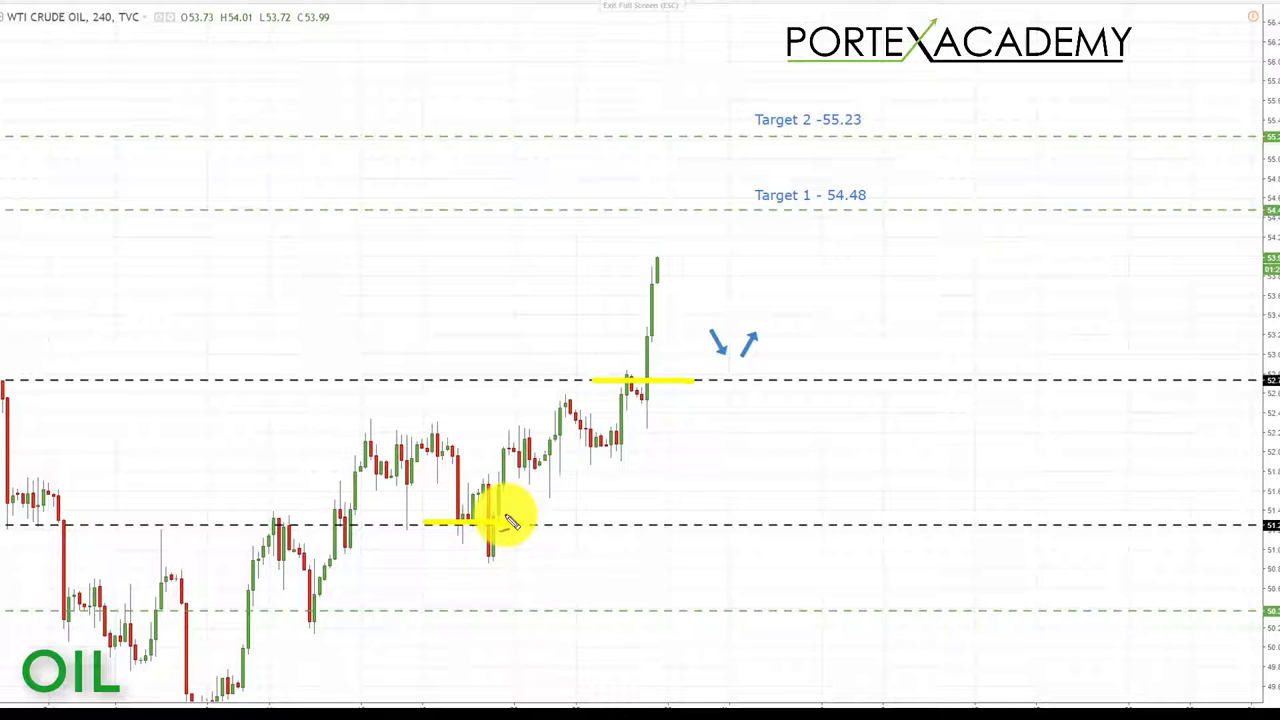
pyautogui.moveTo(506, 519)
pyautogui.mouseDown()
pyautogui.moveTo(580, 457)
pyautogui.moveTo(607, 406)
pyautogui.moveTo(624, 412)
pyautogui.moveTo(649, 380)
pyautogui.moveTo(646, 357)
pyautogui.moveTo(645, 422)
pyautogui.mouseUp()
pyautogui.moveTo(562, 350)
pyautogui.mouseDown()
pyautogui.moveTo(628, 328)
pyautogui.moveTo(630, 343)
pyautogui.mouseUp()
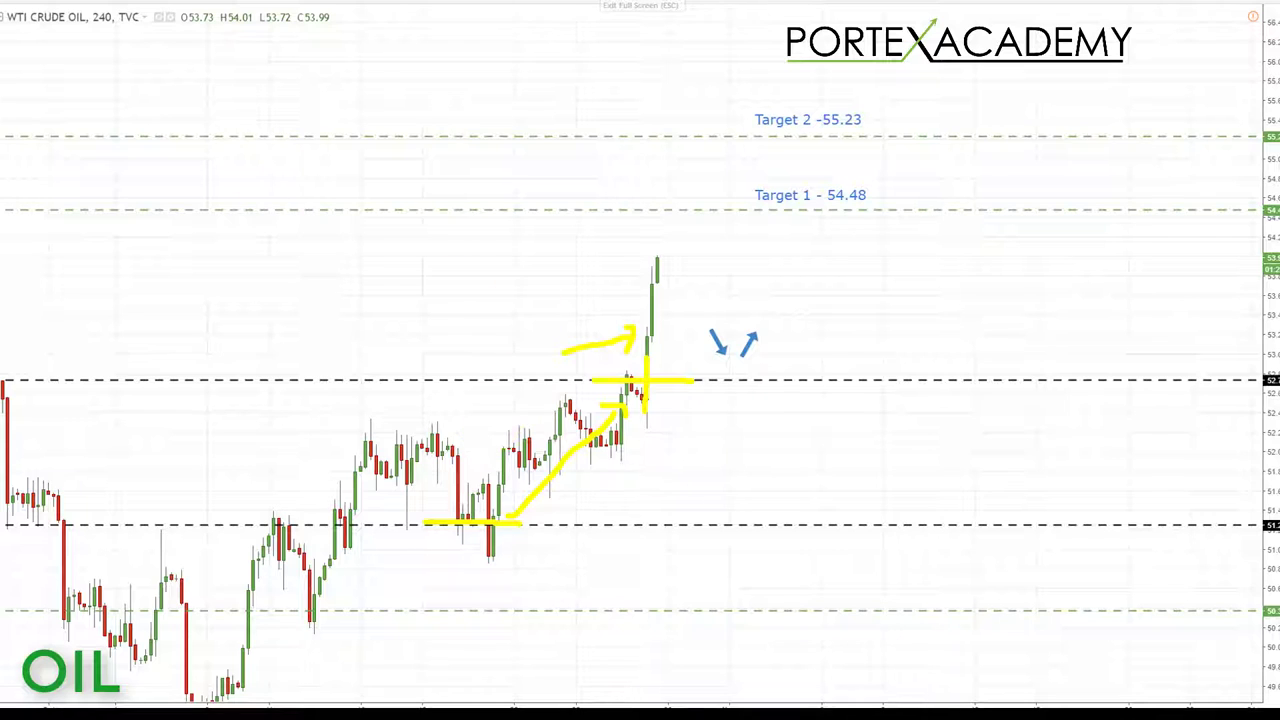
pyautogui.press('e')
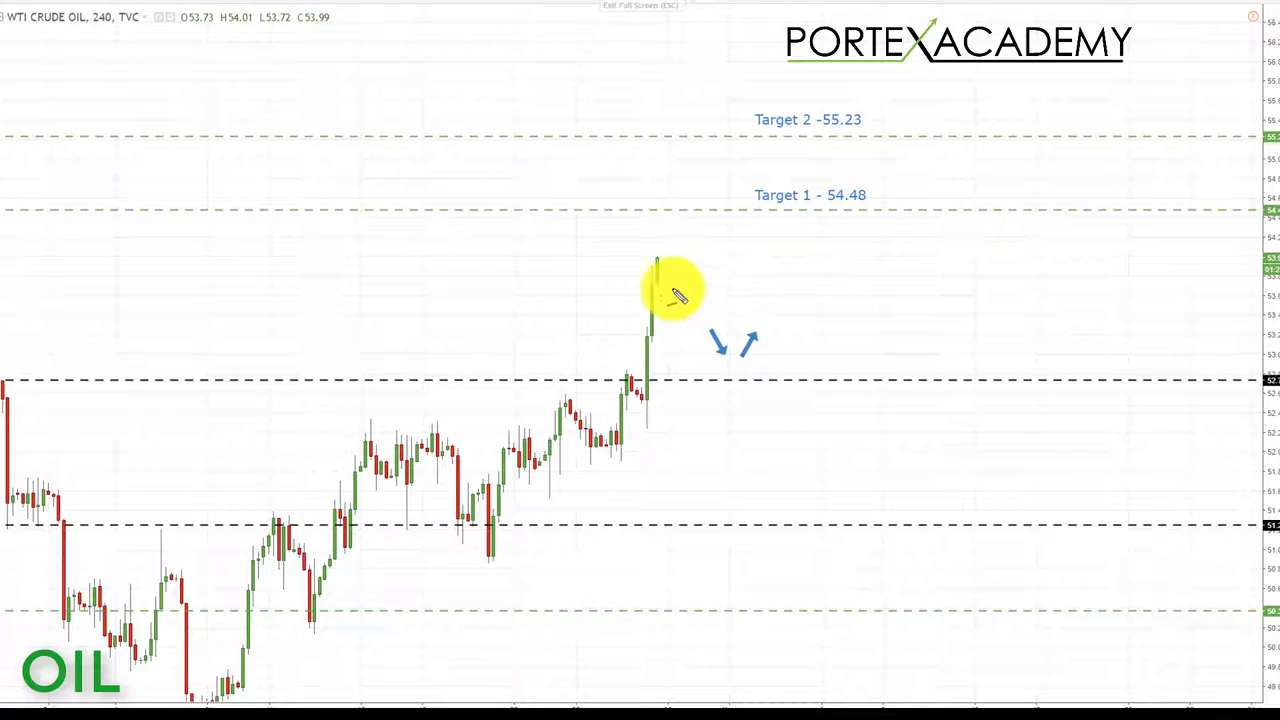
# Sketch a wavy pullback and mark the breakout level with a yellow line and circled axis price
pyautogui.moveTo(669, 278)
pyautogui.mouseDown()
pyautogui.moveTo(722, 349)
pyautogui.moveTo(784, 380)
pyautogui.mouseUp()
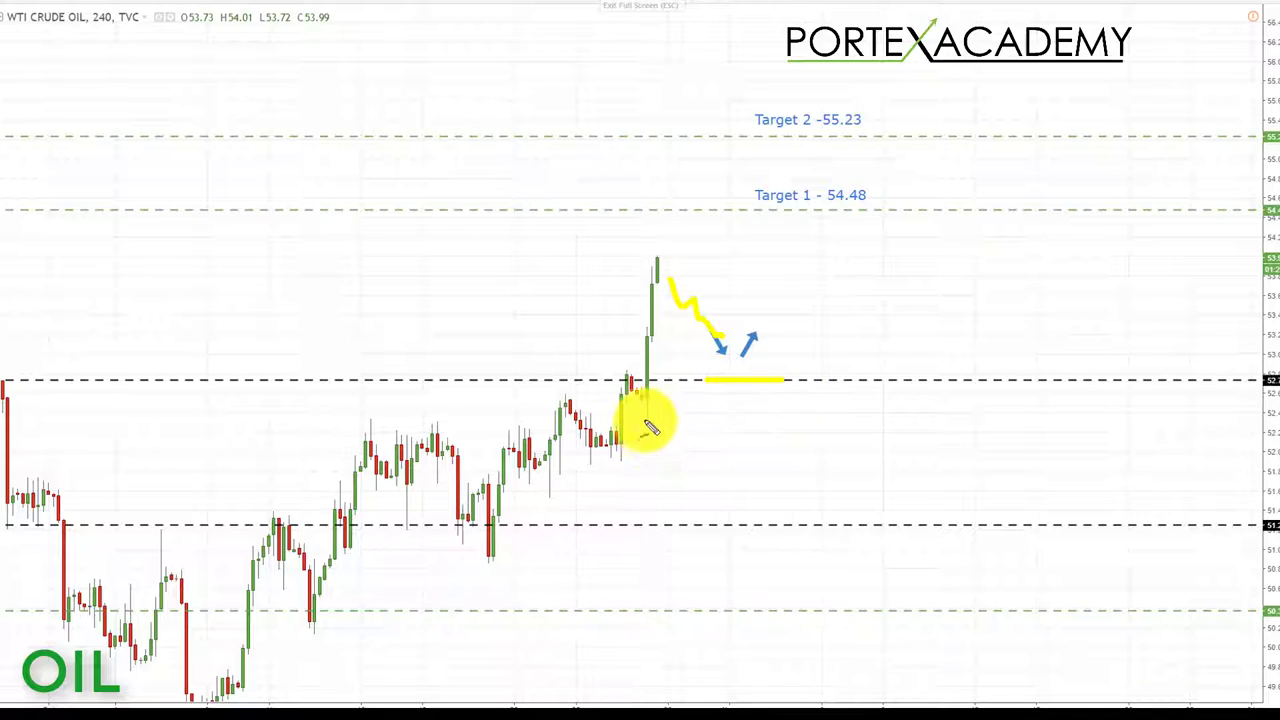
pyautogui.moveTo(648, 425); pyautogui.dragTo(646, 345)
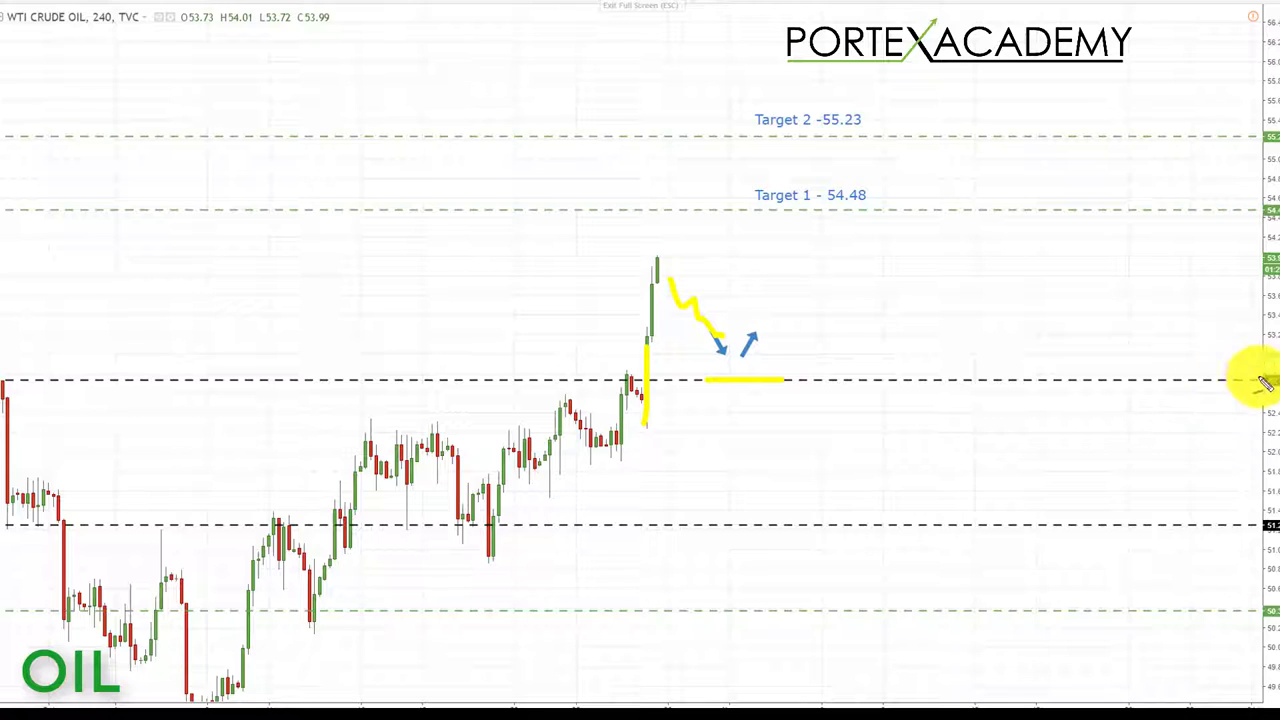
pyautogui.moveTo(1257, 377); pyautogui.dragTo(1266, 396)
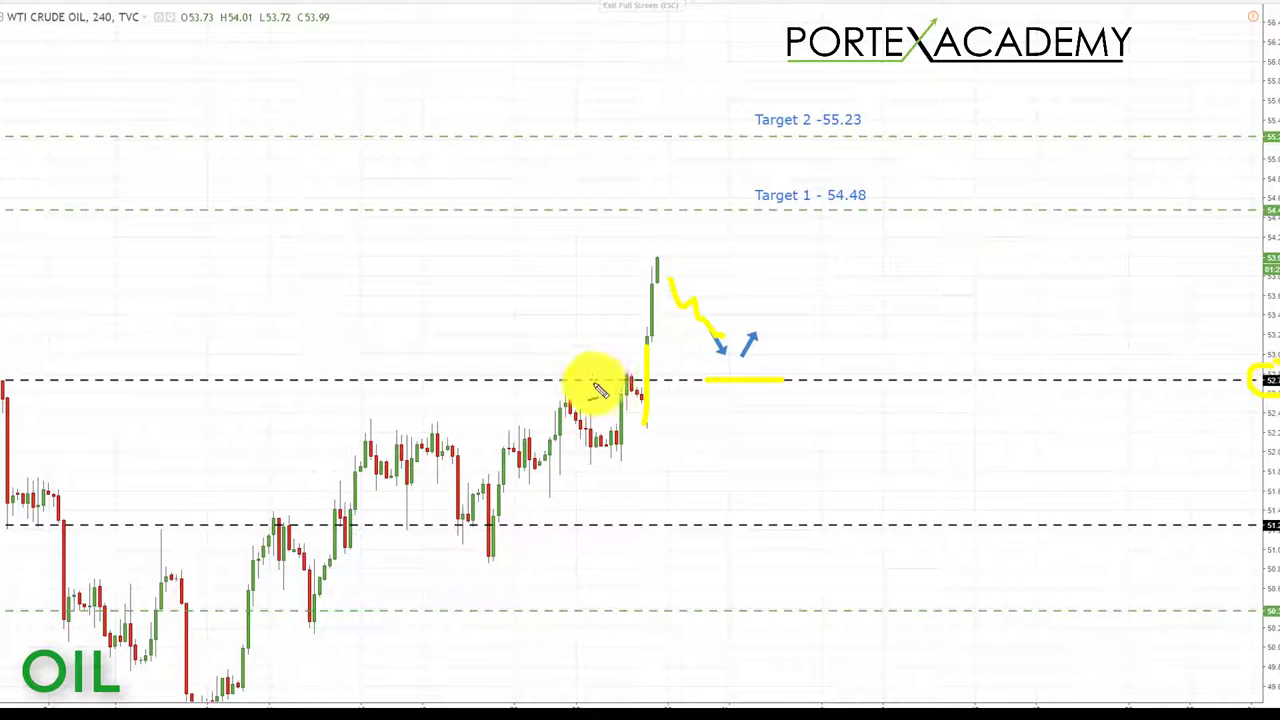
pyautogui.moveTo(591, 380); pyautogui.dragTo(705, 381)
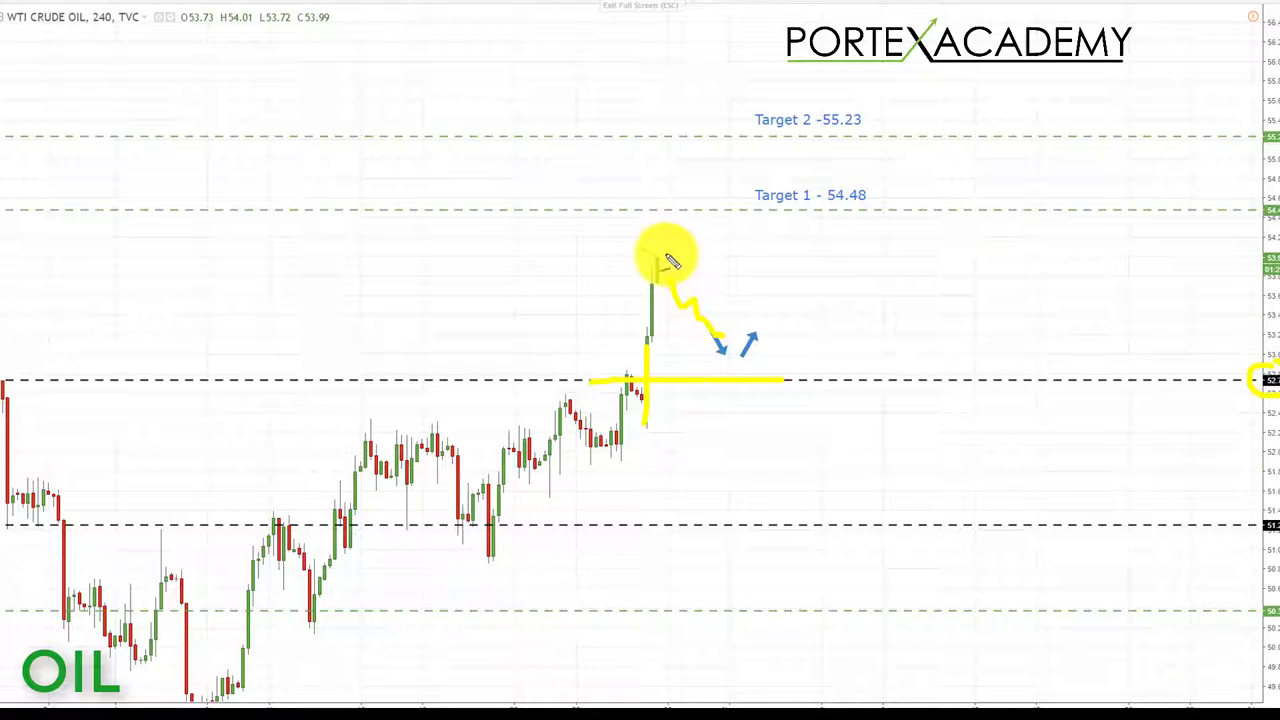
# Draw the pullback to the breakout level, loop the bounce, and underline Targets 54.48 and 55.23
pyautogui.moveTo(663, 257)
pyautogui.mouseDown()
pyautogui.moveTo(722, 328)
pyautogui.moveTo(651, 323)
pyautogui.moveTo(674, 320)
pyautogui.moveTo(722, 350)
pyautogui.mouseUp()
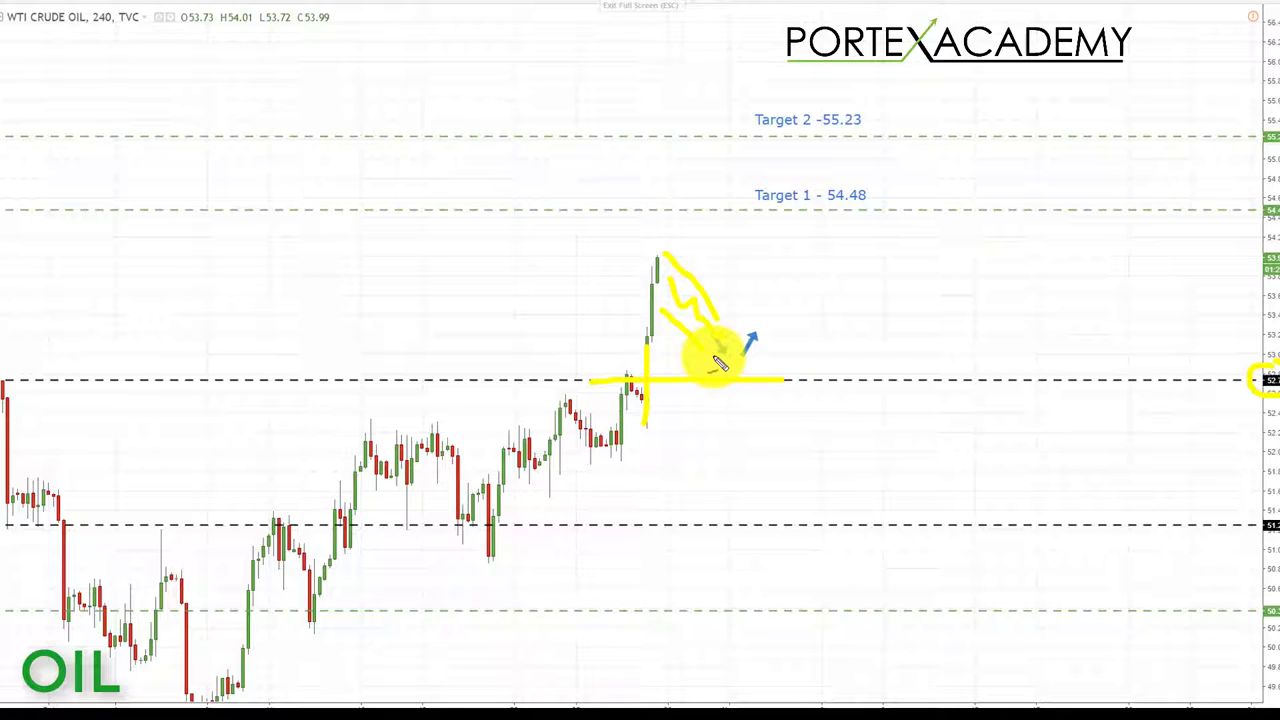
pyautogui.moveTo(735, 325)
pyautogui.mouseDown()
pyautogui.moveTo(700, 330)
pyautogui.moveTo(712, 368)
pyautogui.moveTo(771, 320)
pyautogui.moveTo(786, 250)
pyautogui.moveTo(817, 251)
pyautogui.mouseUp()
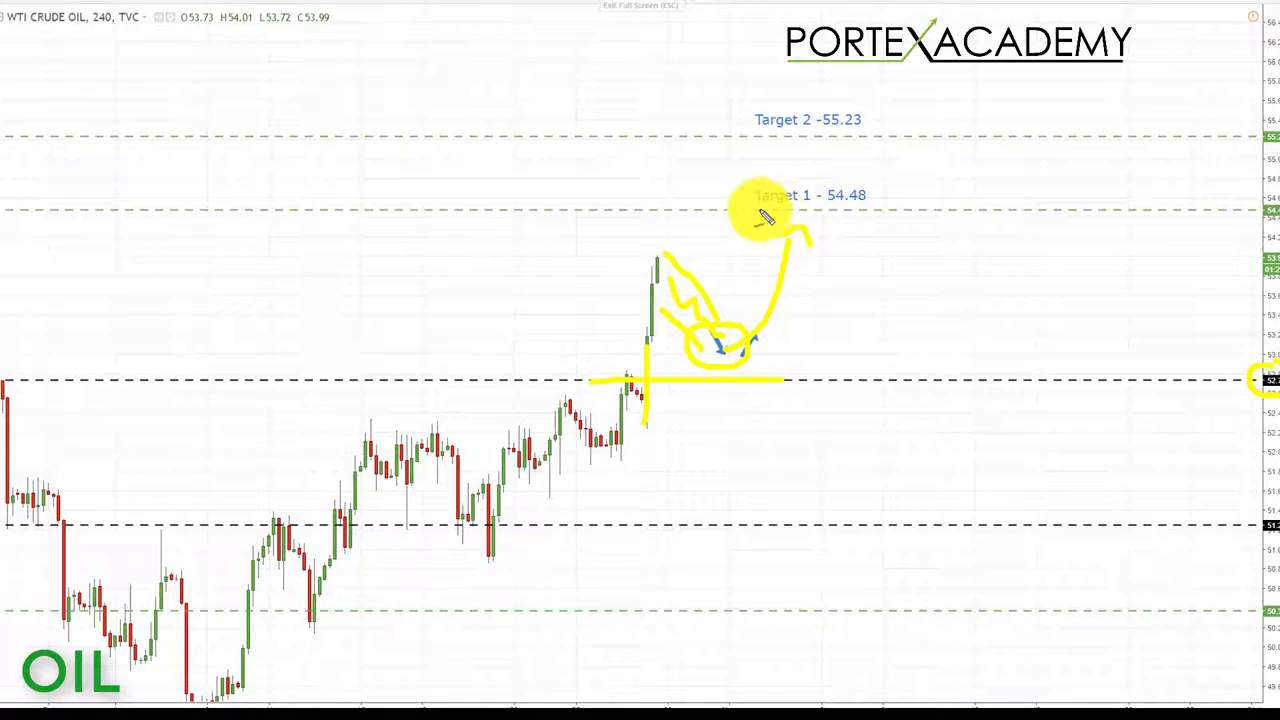
pyautogui.moveTo(757, 211); pyautogui.dragTo(853, 210)
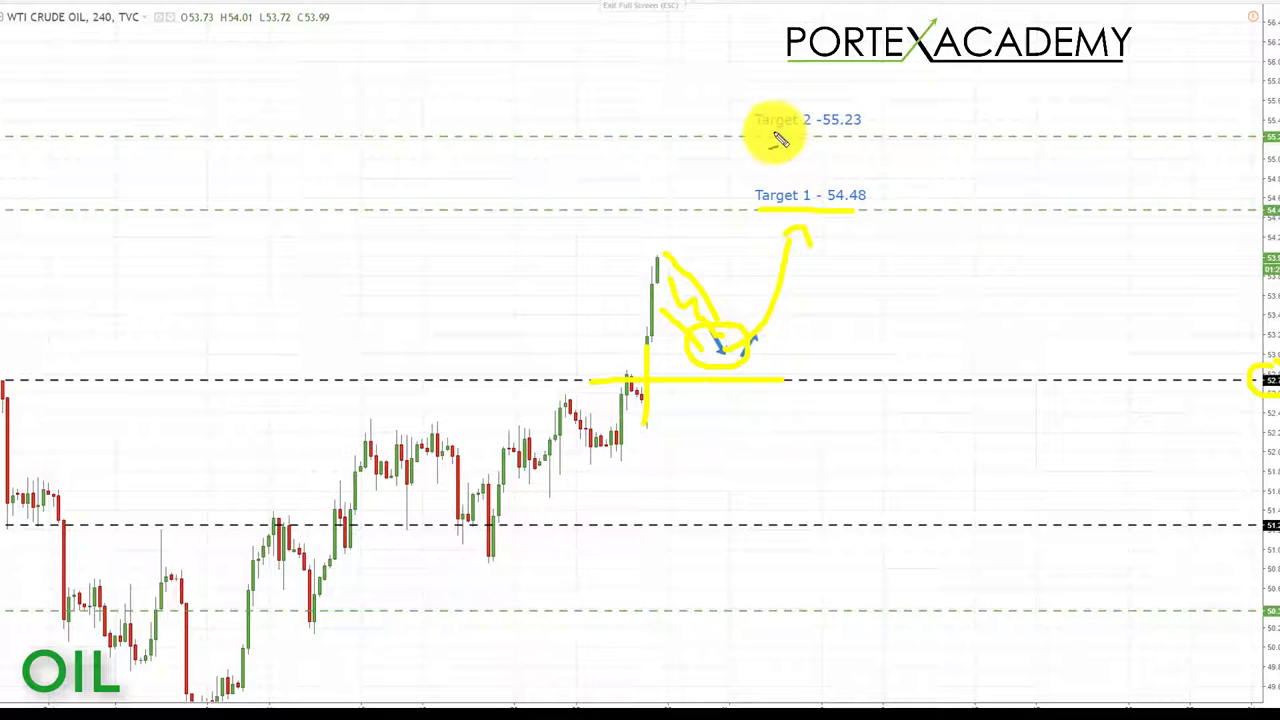
pyautogui.moveTo(777, 140); pyautogui.dragTo(887, 147)
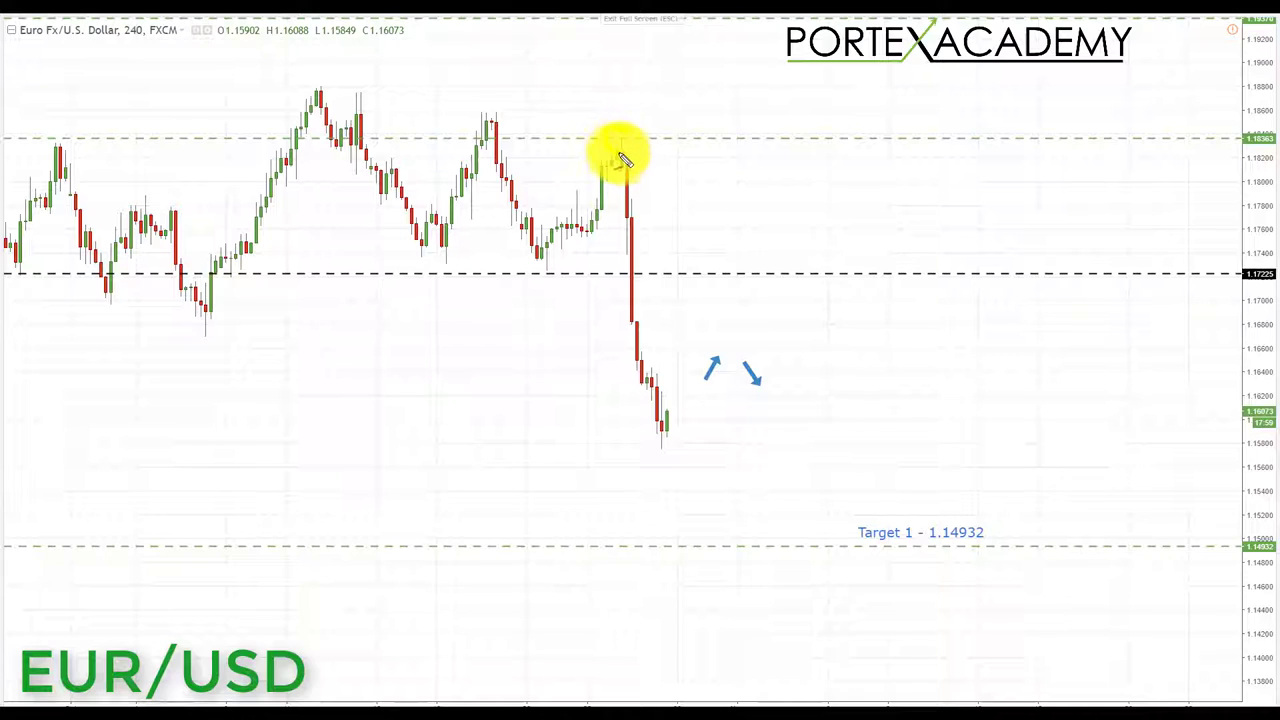
# Circle the peak candle, mark the breakdown level at 1.17225, and sketch a down leg and a bounce
pyautogui.moveTo(634, 143)
pyautogui.mouseDown()
pyautogui.moveTo(629, 131)
pyautogui.moveTo(622, 152)
pyautogui.moveTo(663, 200)
pyautogui.moveTo(657, 229)
pyautogui.moveTo(666, 243)
pyautogui.moveTo(680, 232)
pyautogui.mouseUp()
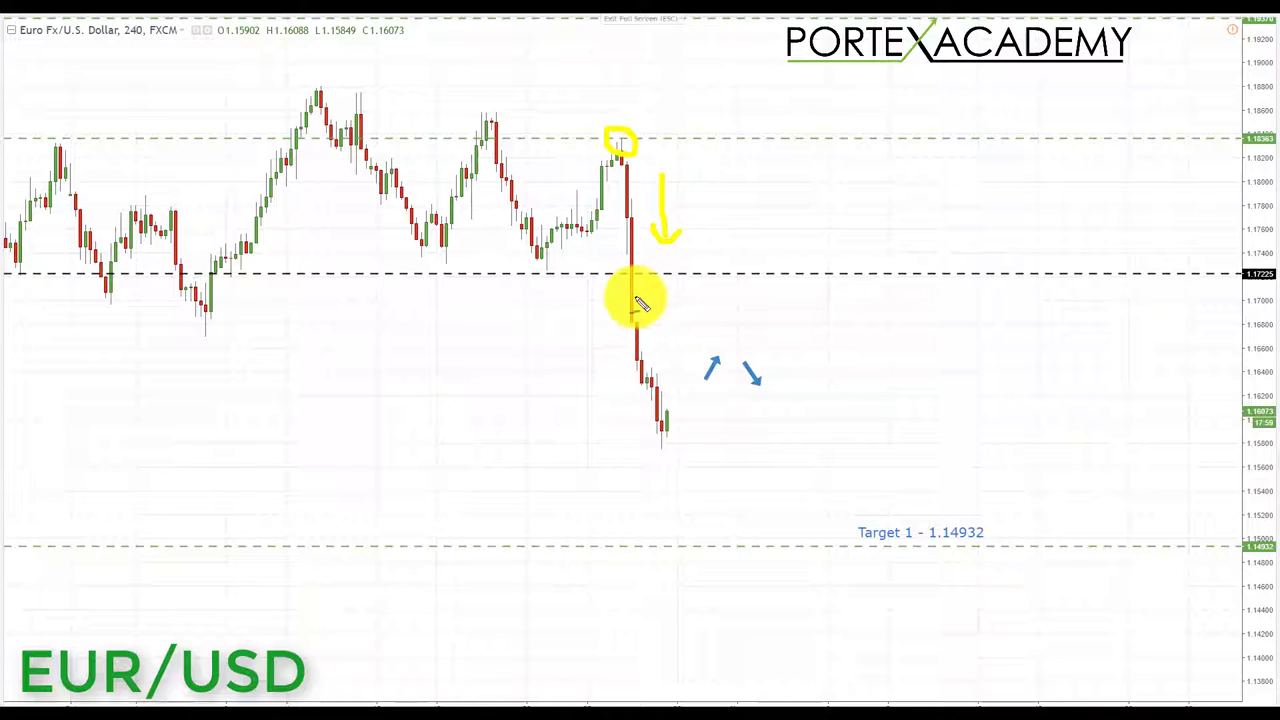
pyautogui.moveTo(568, 274); pyautogui.dragTo(706, 276)
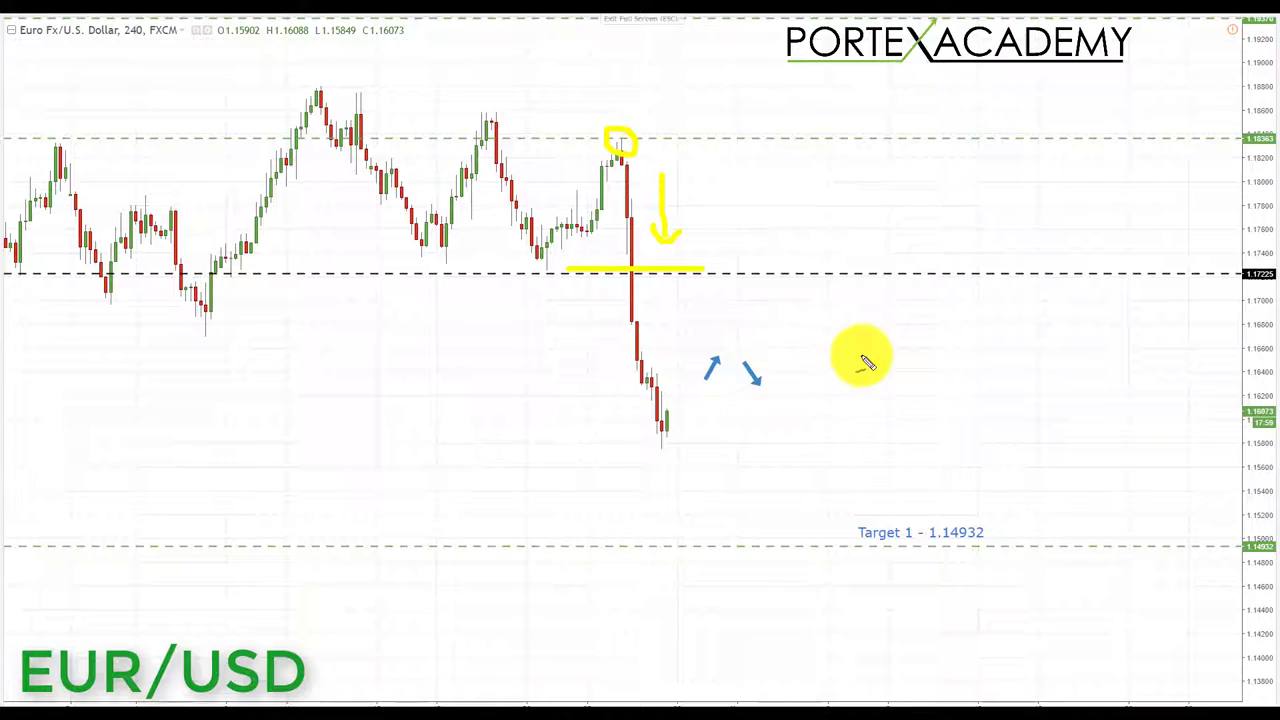
pyautogui.moveTo(860, 352); pyautogui.dragTo(898, 433)
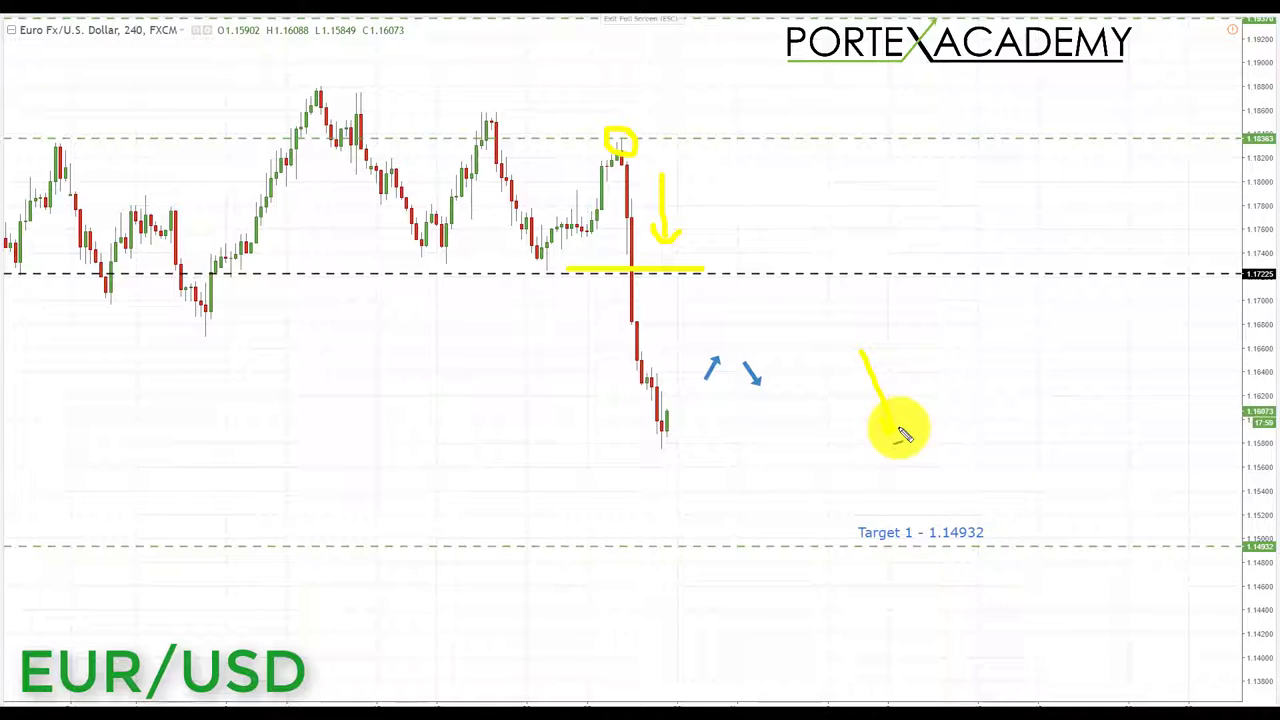
pyautogui.moveTo(672, 414); pyautogui.dragTo(730, 321)
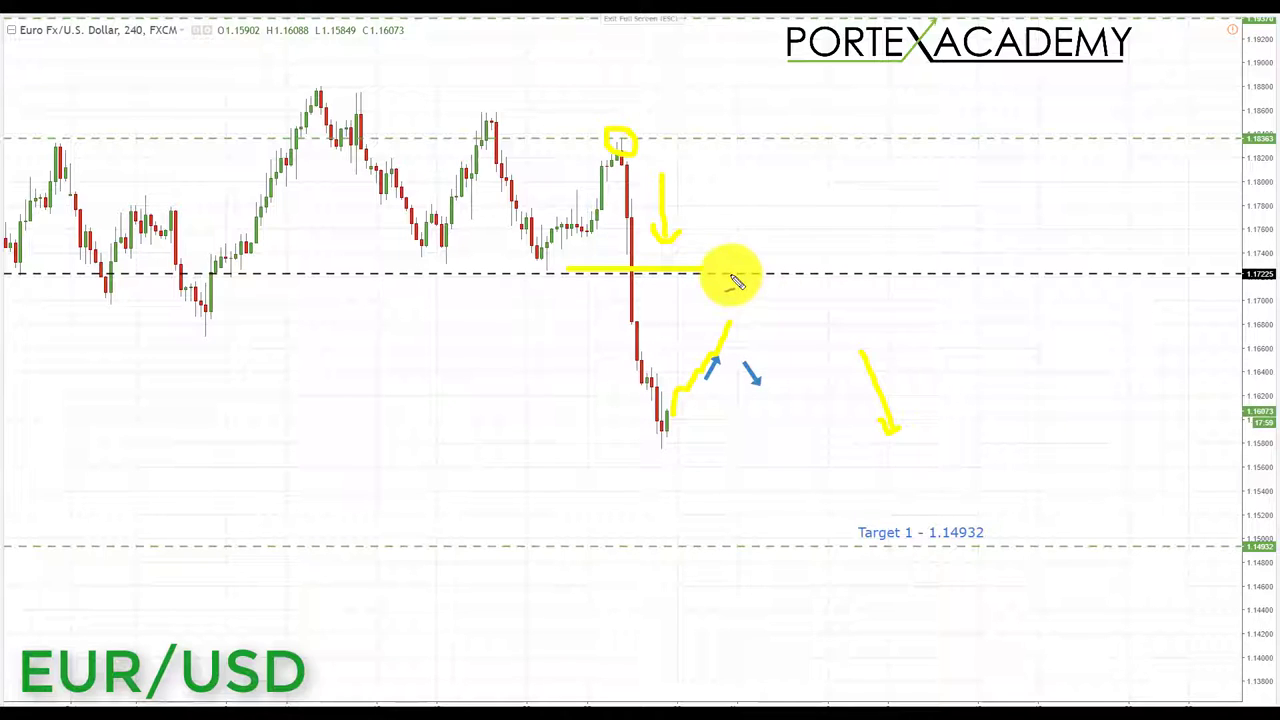
pyautogui.moveTo(731, 274); pyautogui.dragTo(828, 274)
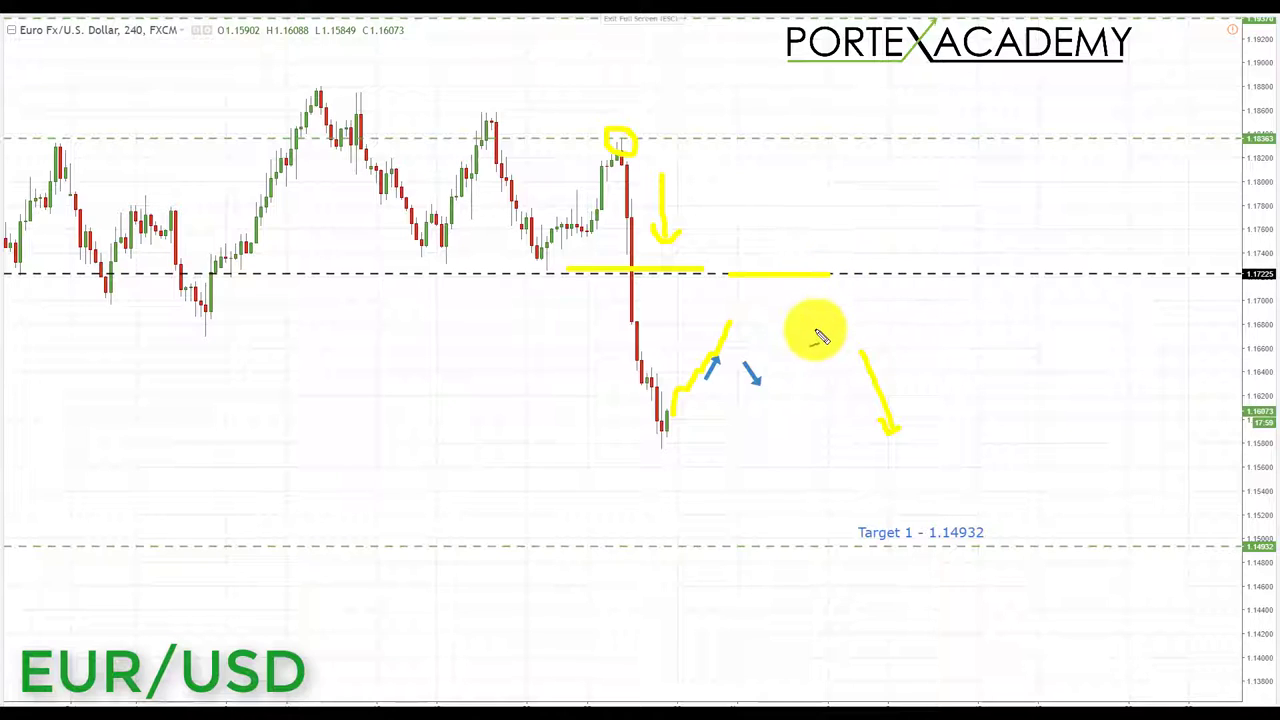
# Draw a rising channel, sketch the fall to Target 1, and underline 1.14932
pyautogui.moveTo(676, 441)
pyautogui.mouseDown()
pyautogui.moveTo(740, 396)
pyautogui.moveTo(776, 346)
pyautogui.mouseUp()
pyautogui.moveTo(651, 389)
pyautogui.mouseDown()
pyautogui.moveTo(749, 297)
pyautogui.moveTo(730, 333)
pyautogui.mouseUp()
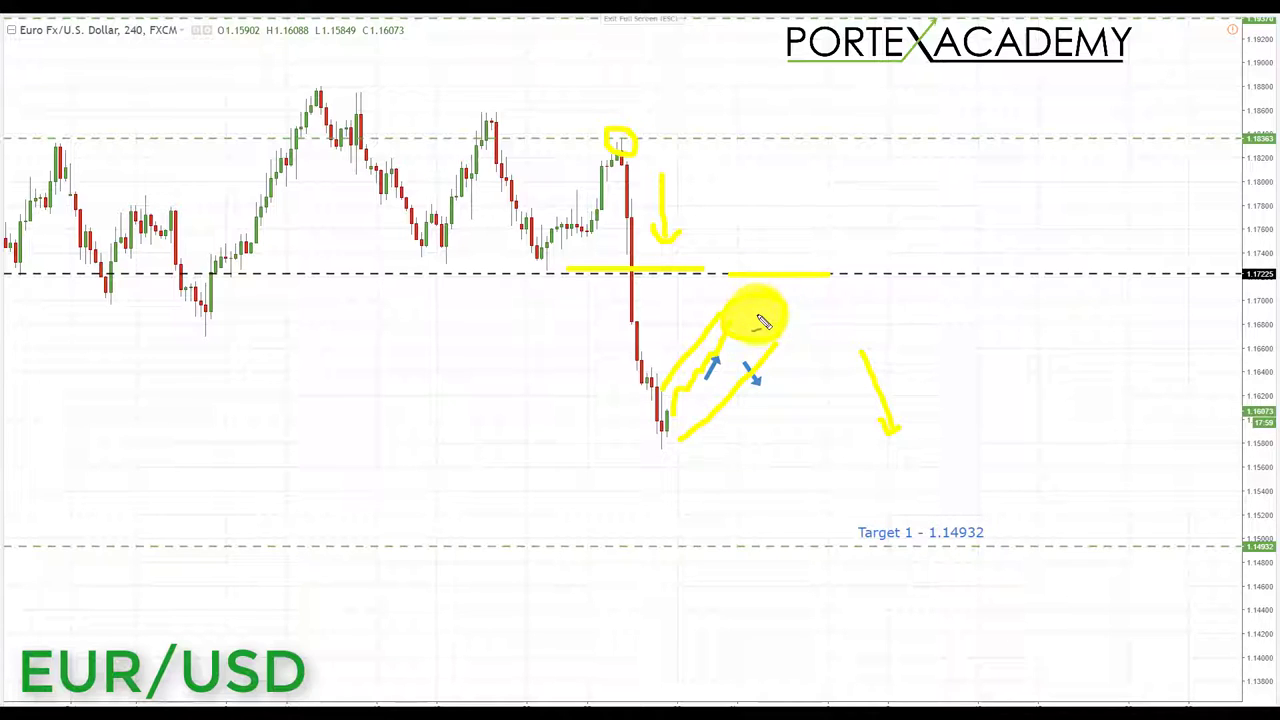
pyautogui.moveTo(763, 320)
pyautogui.mouseDown()
pyautogui.moveTo(822, 527)
pyautogui.moveTo(857, 488)
pyautogui.mouseUp()
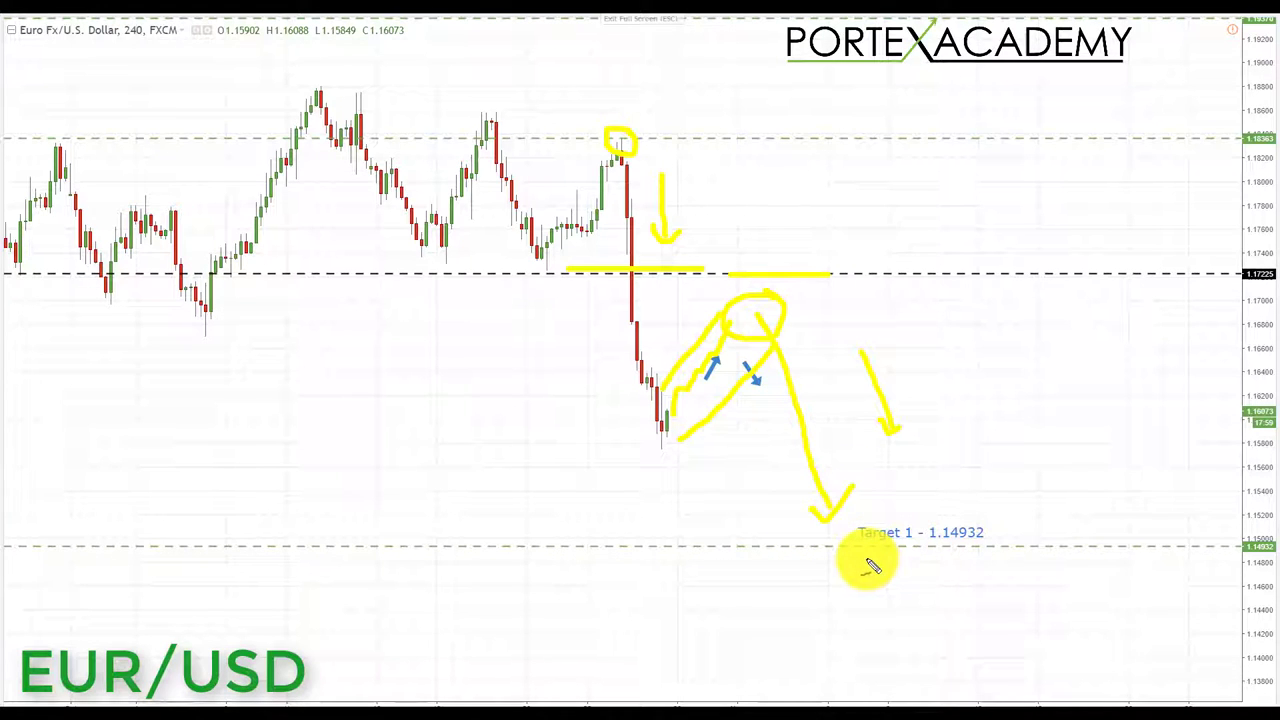
pyautogui.moveTo(868, 566); pyautogui.dragTo(1026, 570)
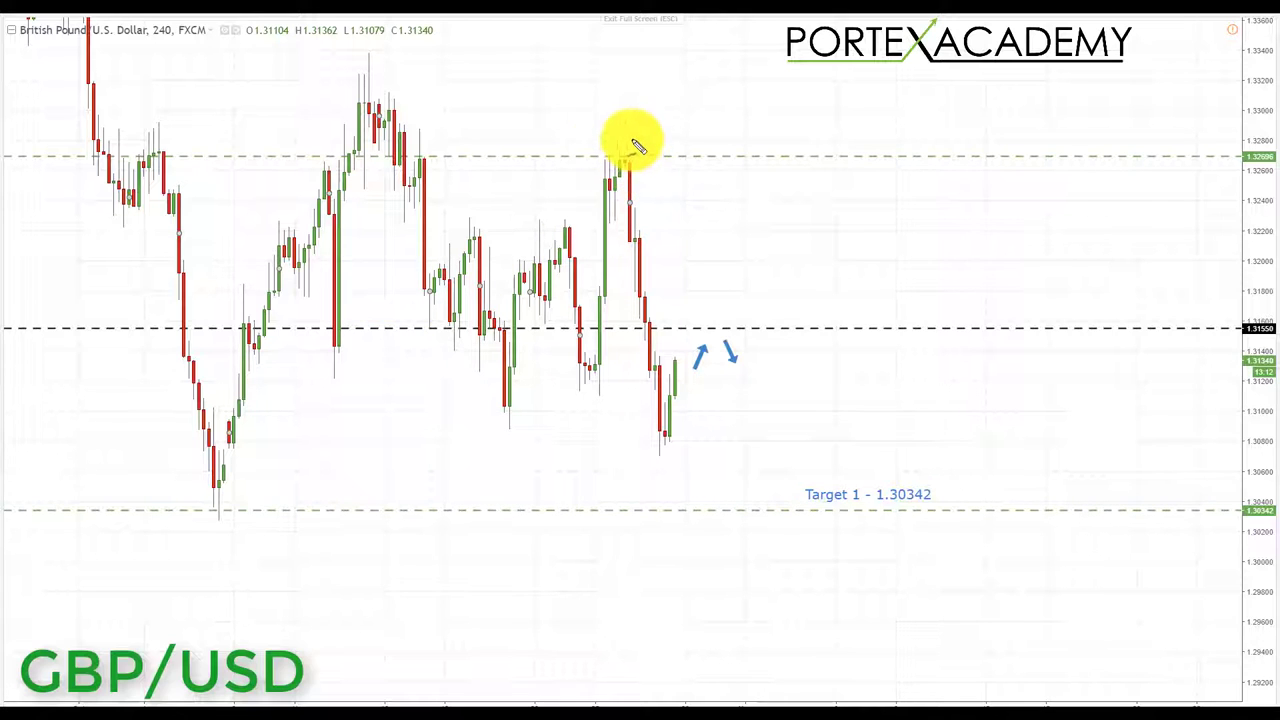
# Circle the swing-high candles, mark the dashed level, and trace past price swings in yellow
pyautogui.moveTo(638, 146)
pyautogui.mouseDown()
pyautogui.moveTo(606, 163)
pyautogui.moveTo(623, 171)
pyautogui.moveTo(637, 150)
pyautogui.mouseUp()
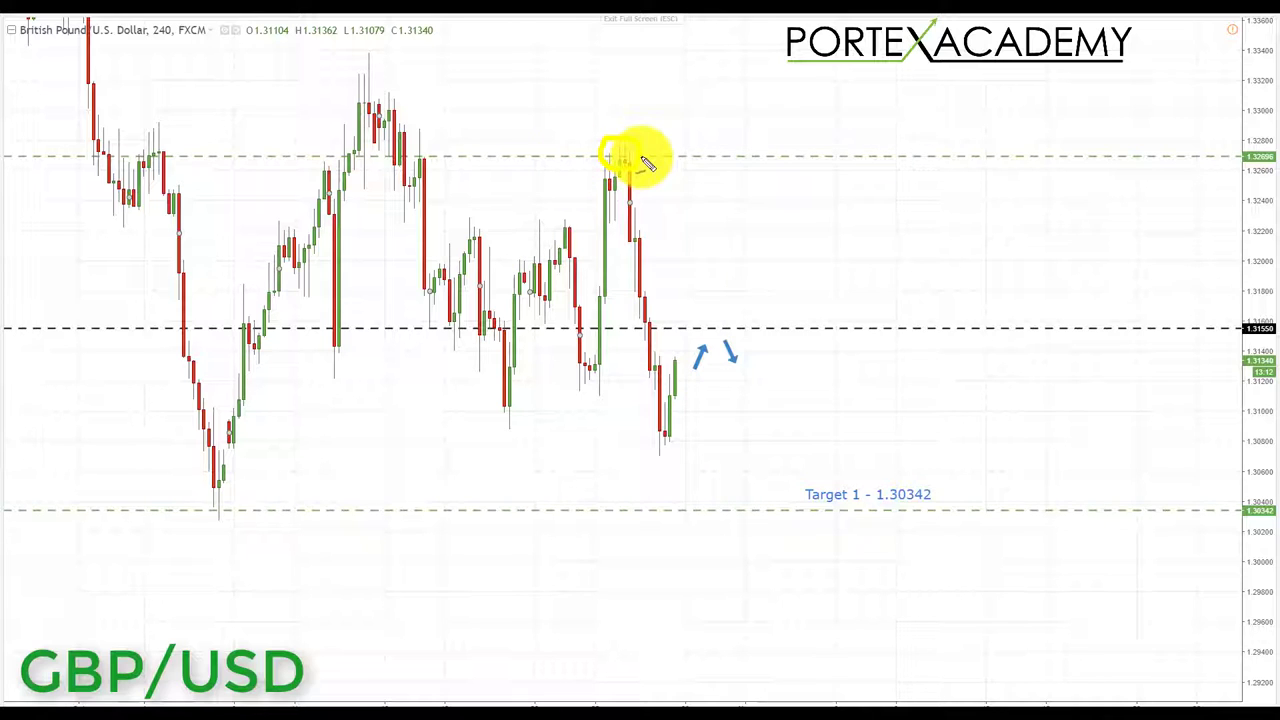
pyautogui.moveTo(624, 325); pyautogui.dragTo(733, 328)
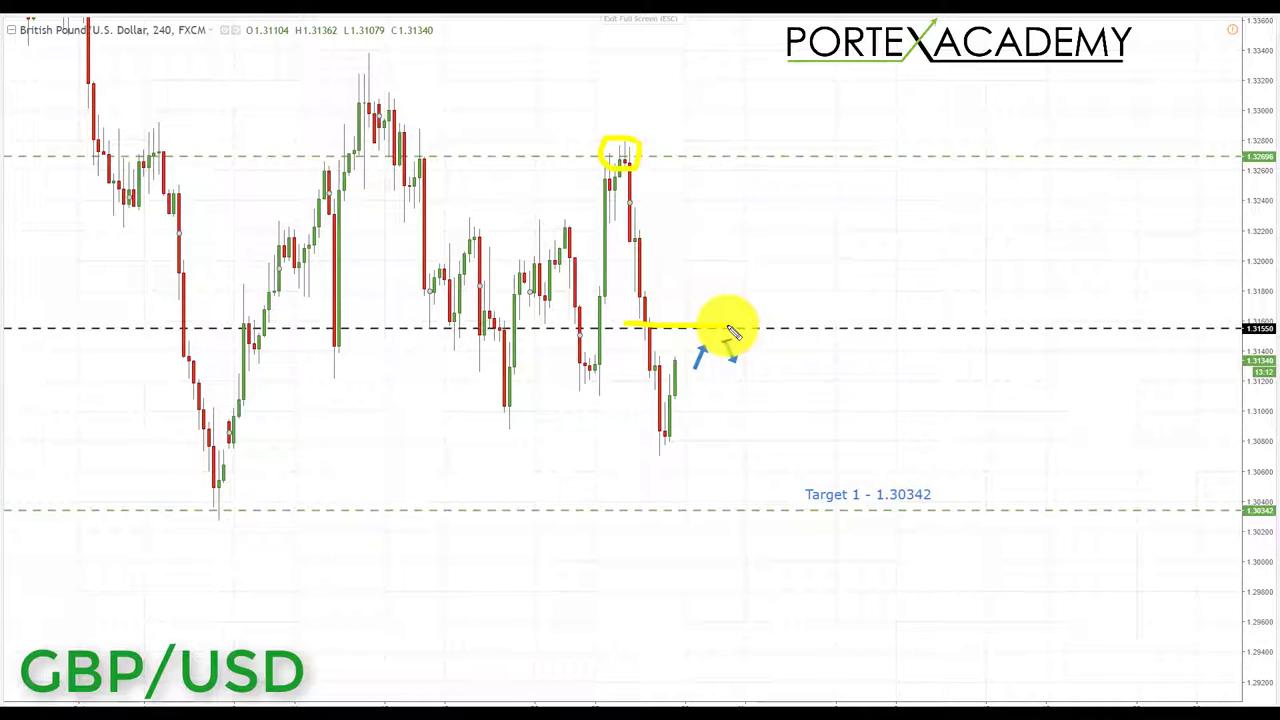
pyautogui.moveTo(229, 478)
pyautogui.mouseDown()
pyautogui.moveTo(224, 449)
pyautogui.moveTo(309, 194)
pyautogui.moveTo(345, 275)
pyautogui.moveTo(357, 191)
pyautogui.moveTo(386, 129)
pyautogui.moveTo(506, 357)
pyautogui.moveTo(614, 176)
pyautogui.moveTo(660, 402)
pyautogui.mouseUp()
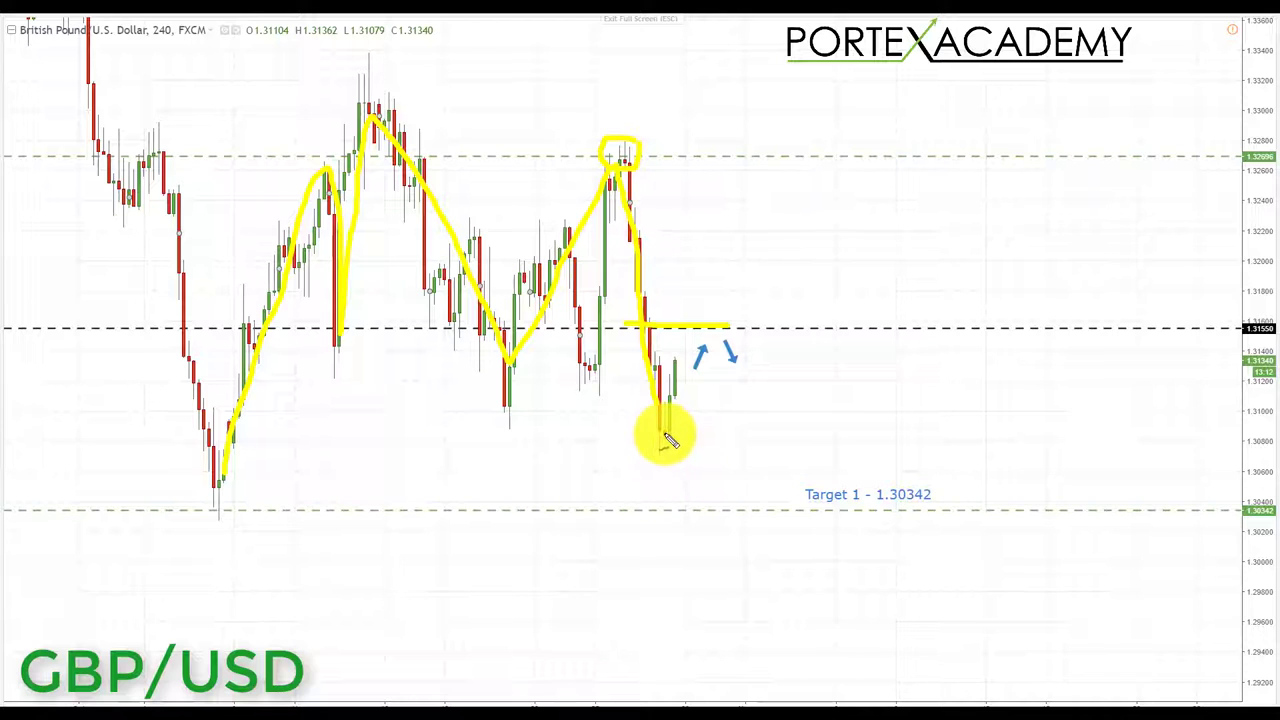
# Extend the line along 1.31550, sketch a small bounce, and draw the retest-and-drop toward Target 1
pyautogui.moveTo(658, 334); pyautogui.dragTo(750, 330)
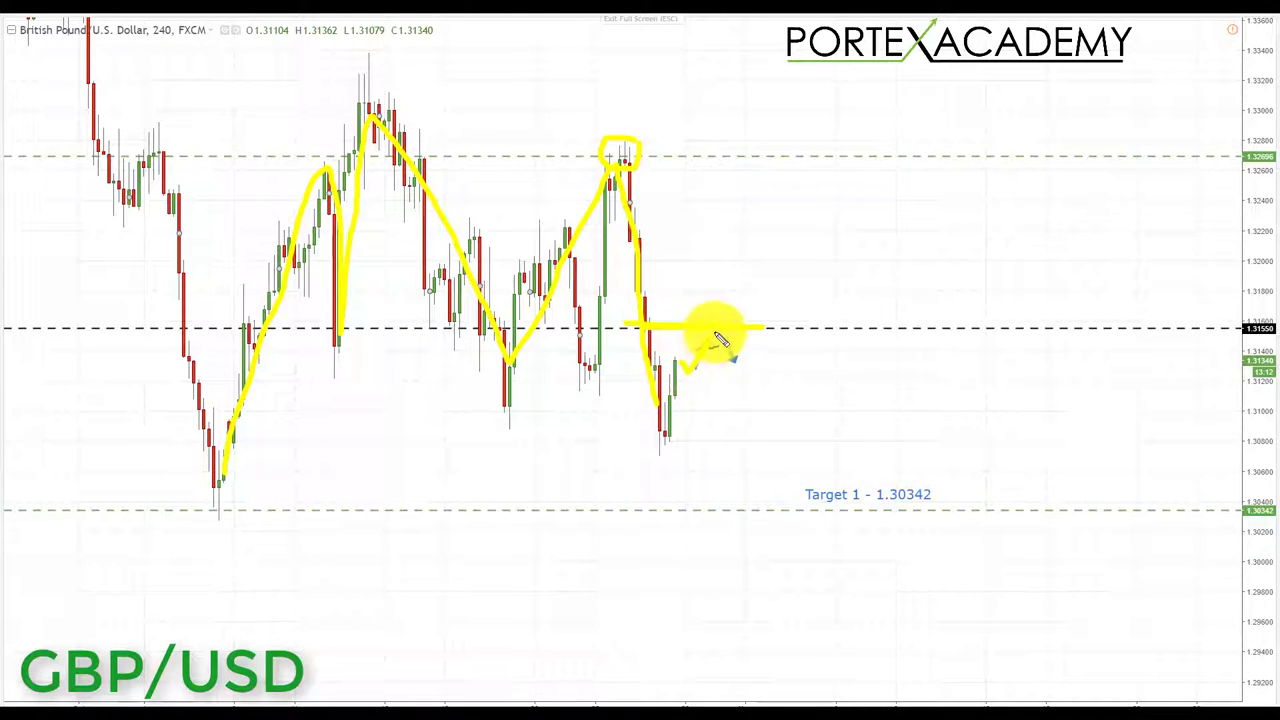
pyautogui.moveTo(680, 370); pyautogui.dragTo(700, 358)
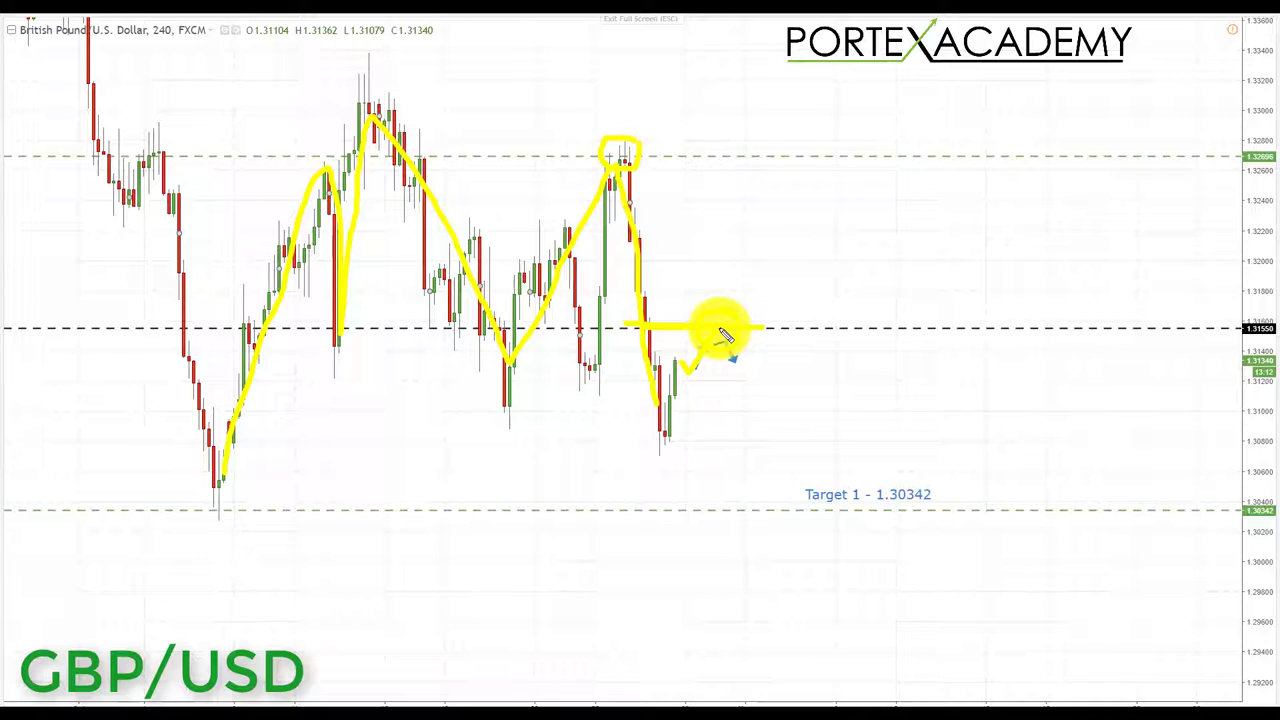
pyautogui.moveTo(725, 335)
pyautogui.mouseDown()
pyautogui.moveTo(780, 470)
pyautogui.moveTo(851, 512)
pyautogui.moveTo(930, 512)
pyautogui.mouseUp()
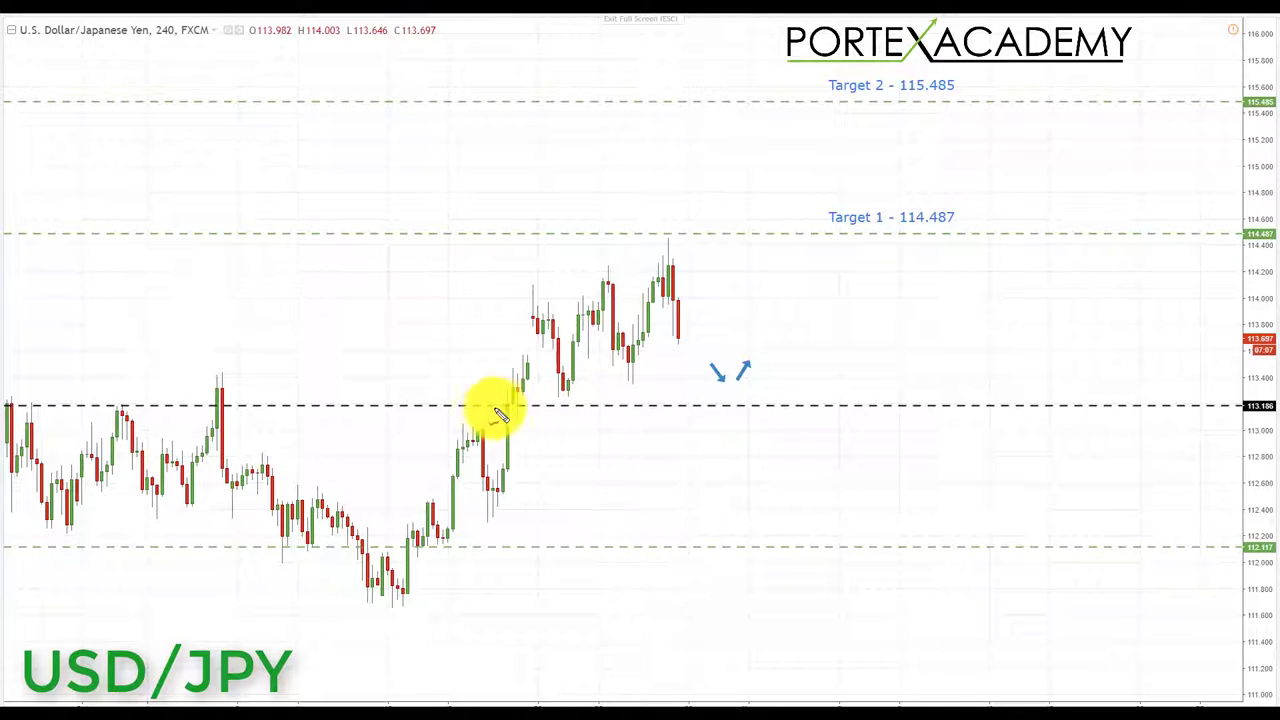
# Mark the 113.186 level, circle Target 1 114.487, and mark the recent high at 114.487
pyautogui.moveTo(490, 410); pyautogui.dragTo(576, 408)
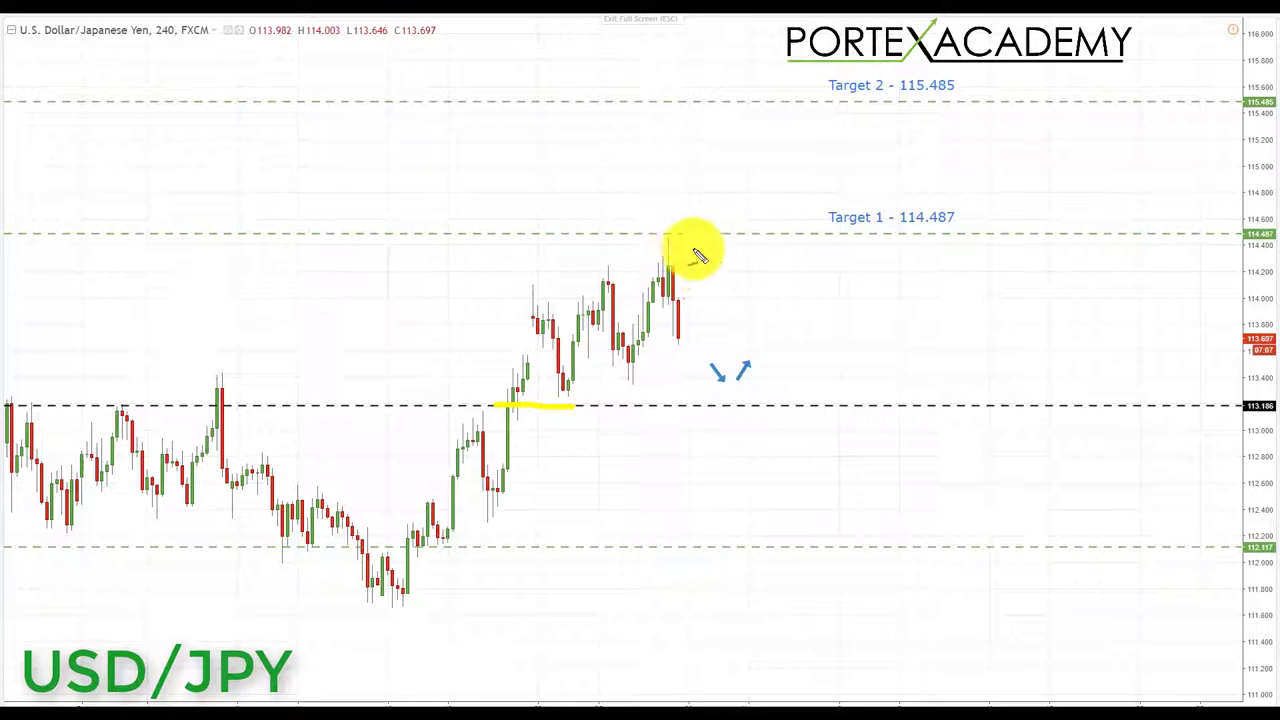
pyautogui.moveTo(912, 196)
pyautogui.mouseDown()
pyautogui.moveTo(849, 203)
pyautogui.moveTo(846, 246)
pyautogui.moveTo(923, 251)
pyautogui.moveTo(958, 219)
pyautogui.mouseUp()
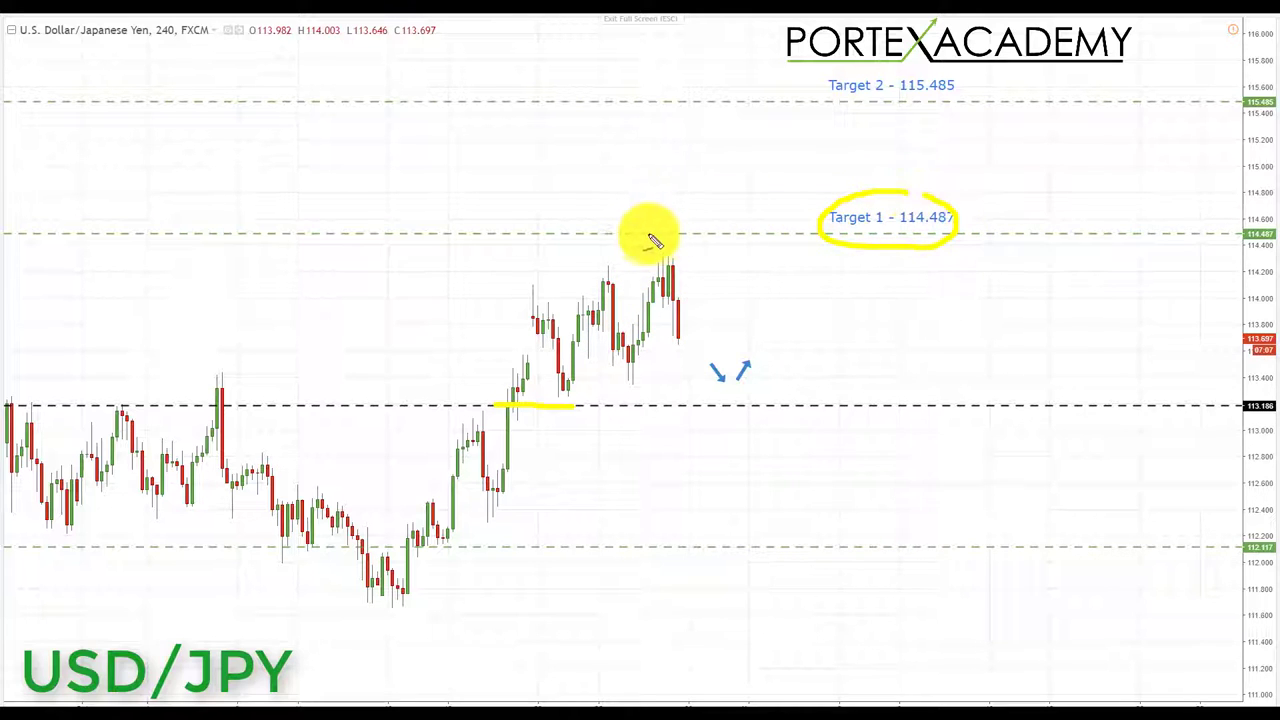
pyautogui.moveTo(640, 234); pyautogui.dragTo(712, 240)
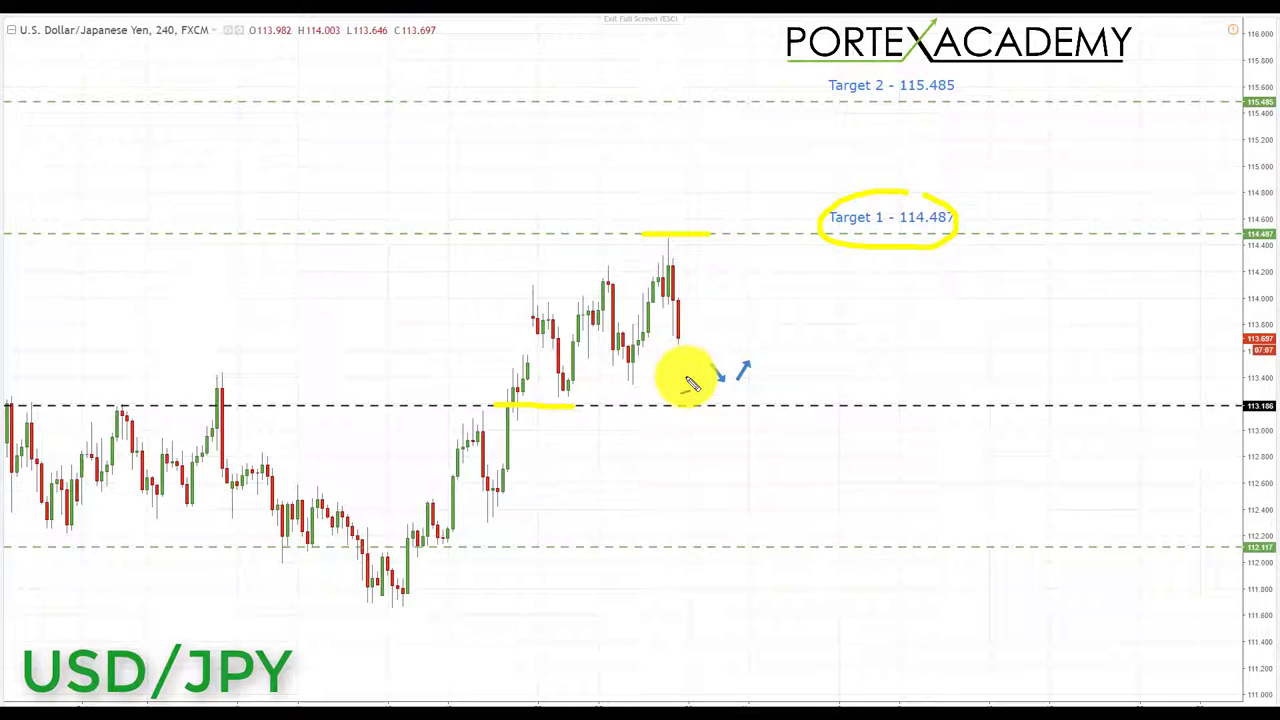
# Sketch a dip to support, loop the pullback, and project the path up to Target 2
pyautogui.moveTo(681, 339); pyautogui.dragTo(708, 357)
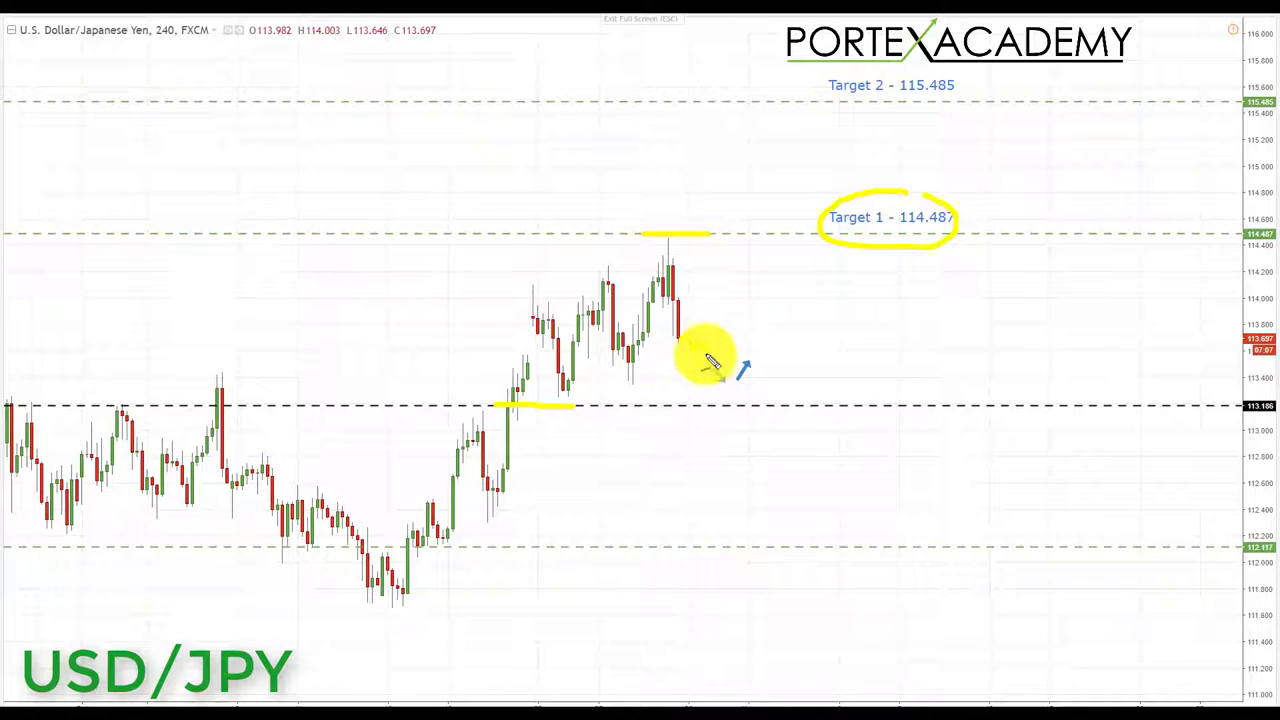
pyautogui.moveTo(682, 403); pyautogui.dragTo(765, 405)
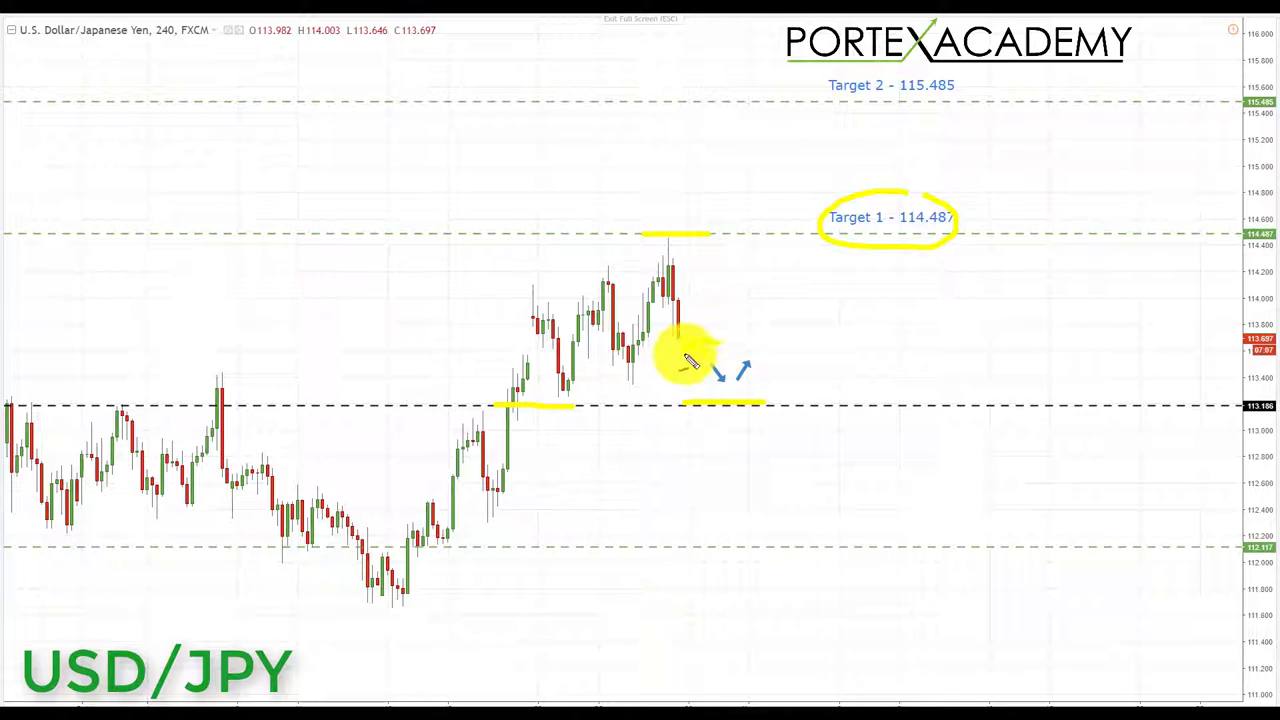
pyautogui.moveTo(700, 390)
pyautogui.mouseDown()
pyautogui.moveTo(746, 362)
pyautogui.moveTo(791, 242)
pyautogui.mouseUp()
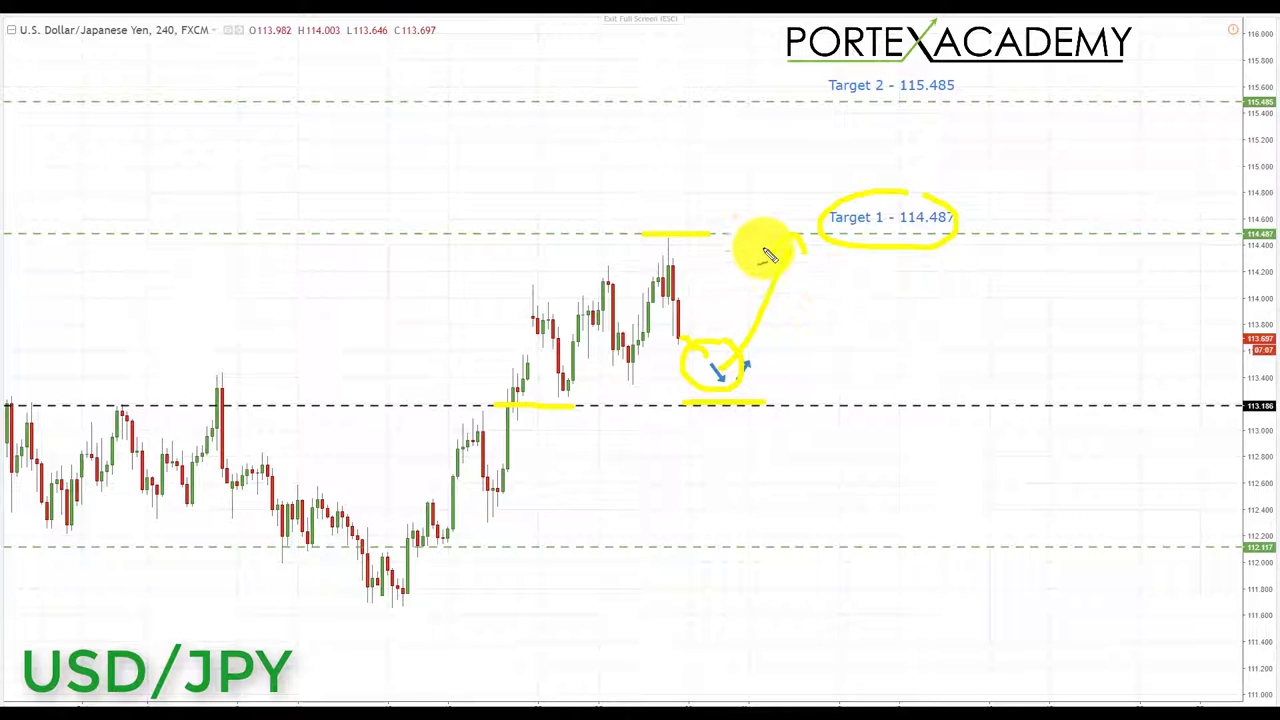
pyautogui.moveTo(778, 250)
pyautogui.mouseDown()
pyautogui.moveTo(802, 248)
pyautogui.moveTo(810, 144)
pyautogui.moveTo(829, 149)
pyautogui.moveTo(843, 188)
pyautogui.mouseUp()
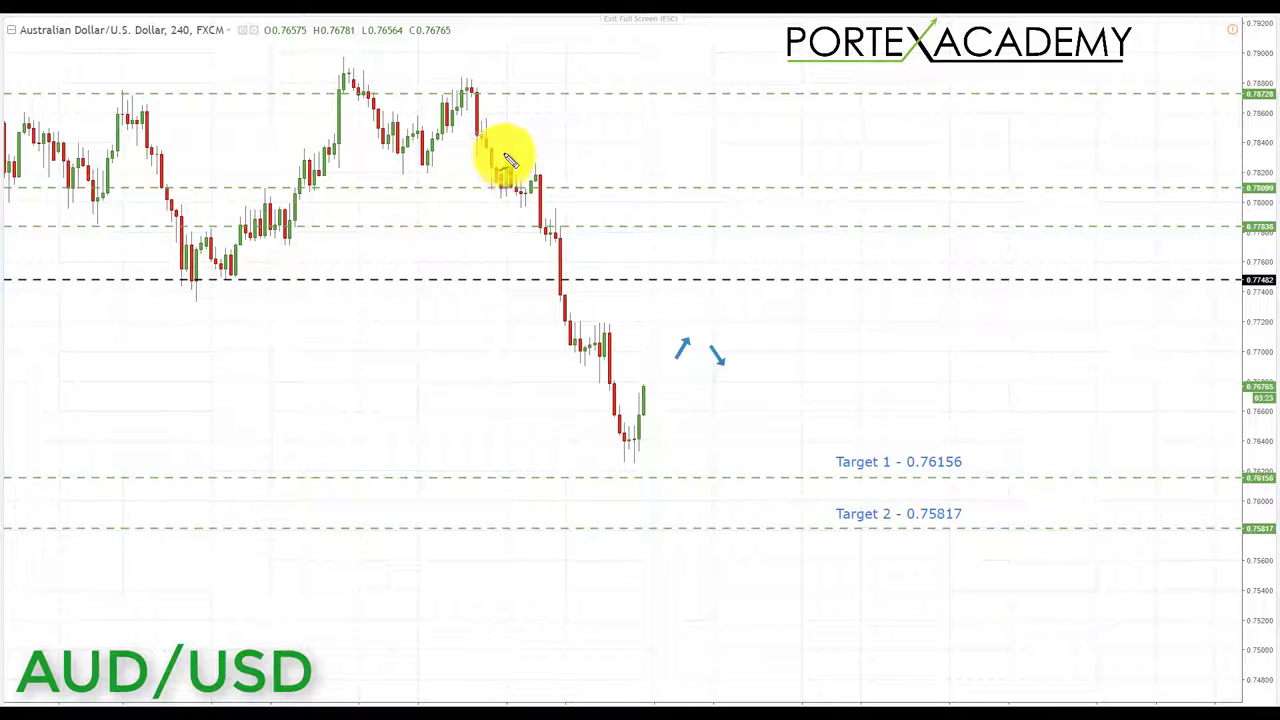
# Draw a yellow down arrow, mark the dashed level, and sketch a bounce-then-drop path to Target 1
pyautogui.moveTo(505, 165); pyautogui.dragTo(540, 292)
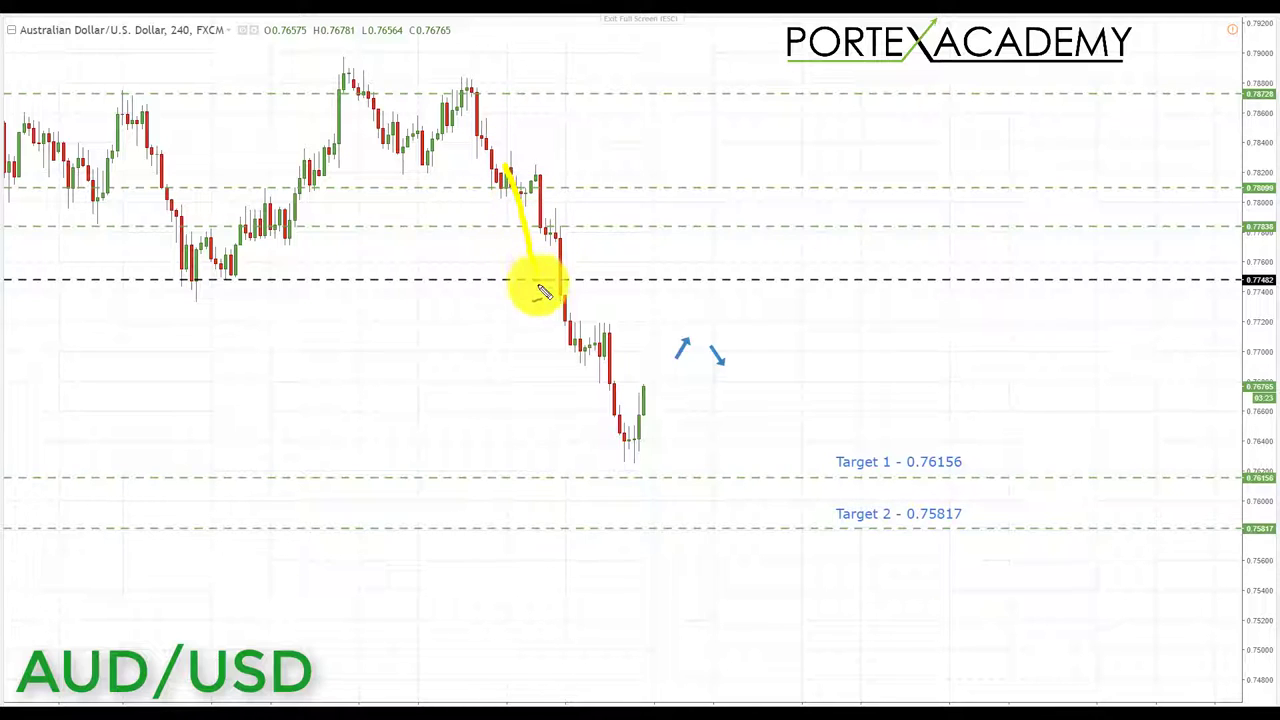
pyautogui.moveTo(555, 355)
pyautogui.mouseDown()
pyautogui.moveTo(526, 334)
pyautogui.moveTo(549, 351)
pyautogui.mouseUp()
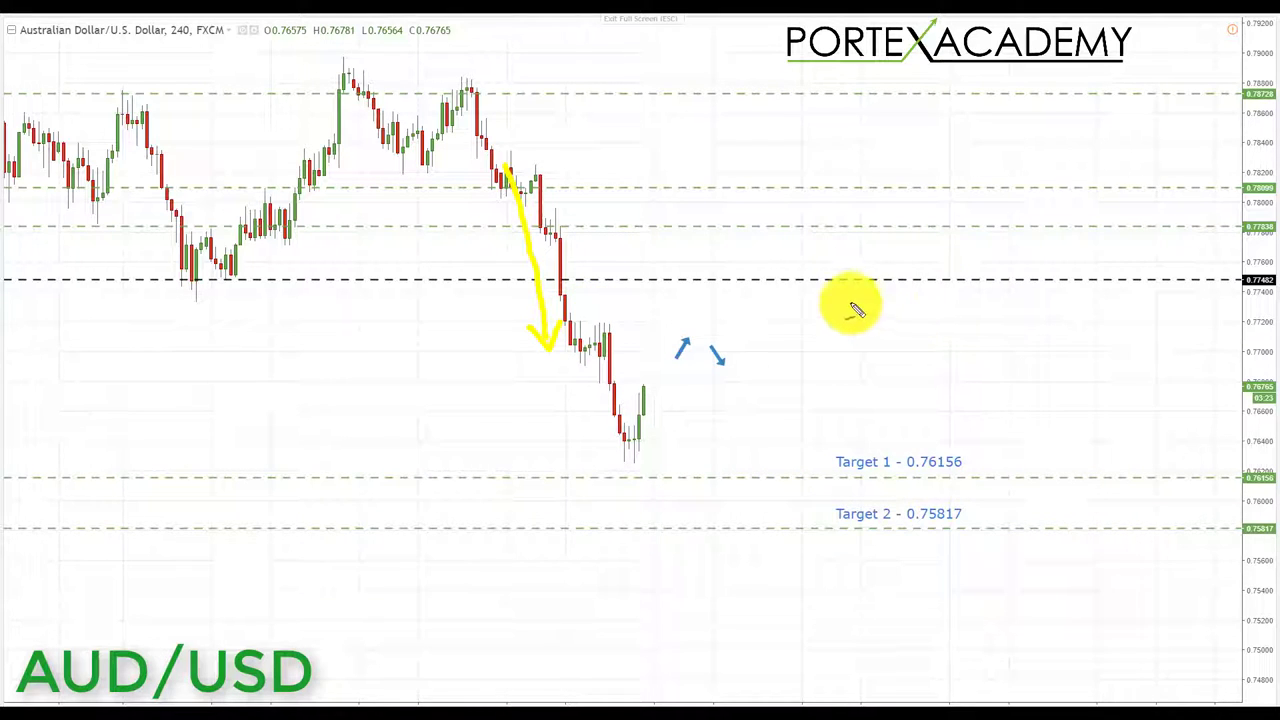
pyautogui.moveTo(664, 279); pyautogui.dragTo(790, 279)
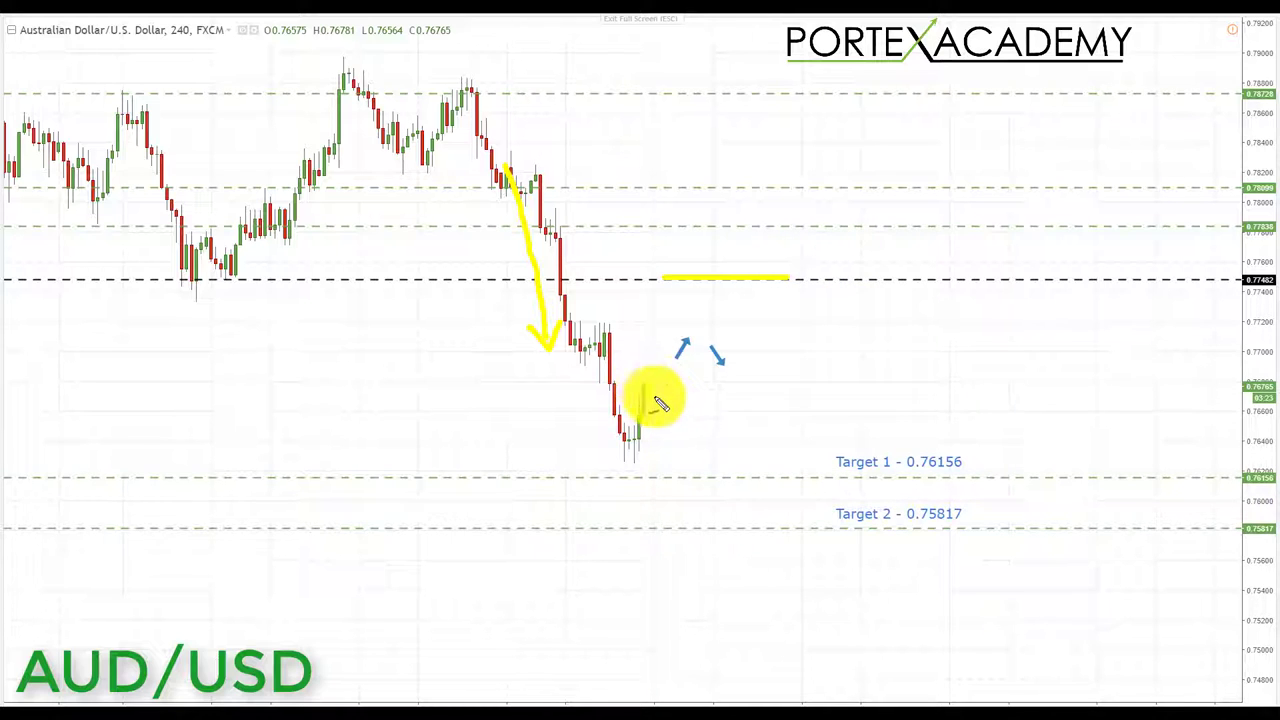
pyautogui.moveTo(648, 398); pyautogui.dragTo(698, 320)
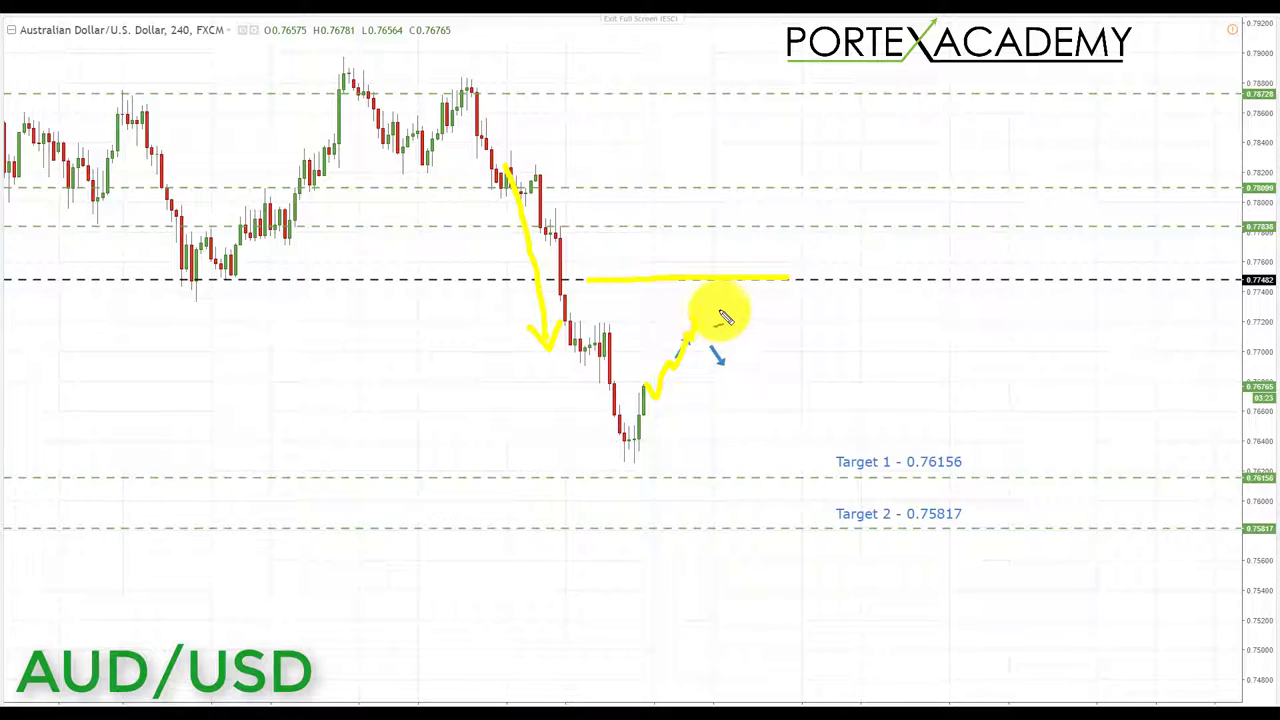
pyautogui.moveTo(725, 317)
pyautogui.mouseDown()
pyautogui.moveTo(691, 320)
pyautogui.moveTo(694, 351)
pyautogui.moveTo(737, 351)
pyautogui.moveTo(735, 313)
pyautogui.mouseUp()
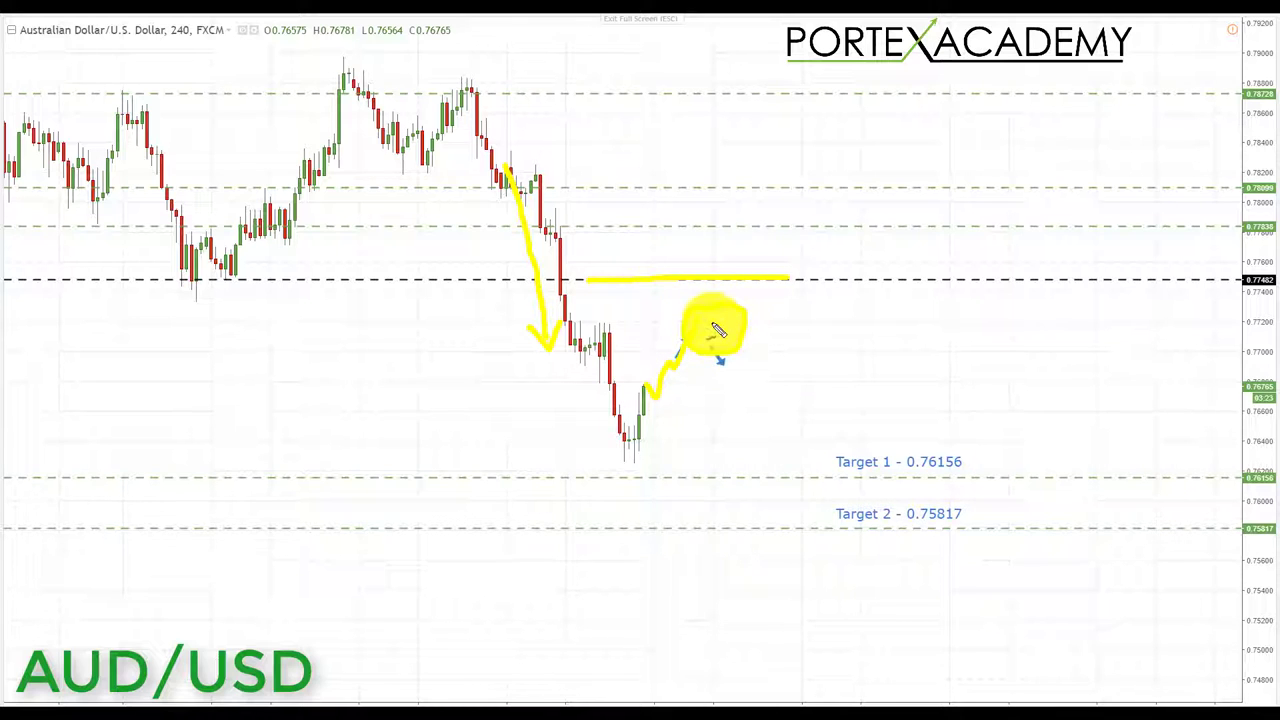
pyautogui.moveTo(728, 341)
pyautogui.mouseDown()
pyautogui.moveTo(764, 484)
pyautogui.moveTo(788, 455)
pyautogui.mouseUp()
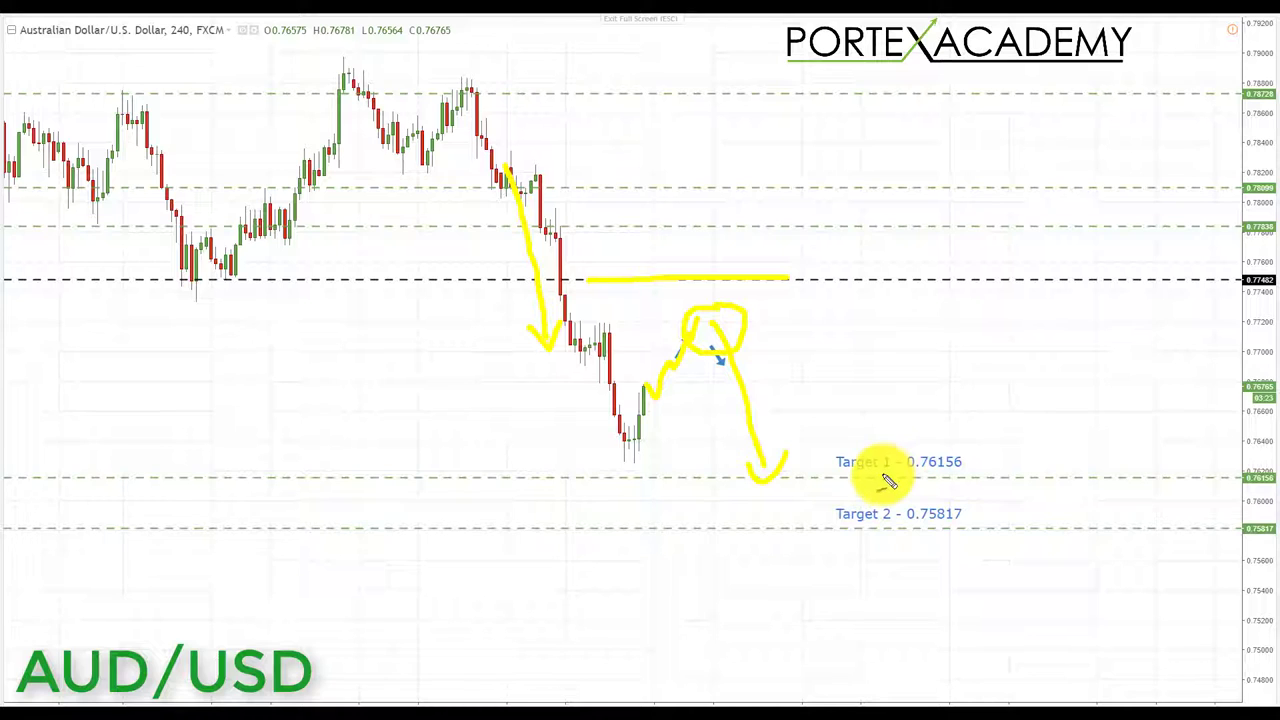
# Underline Target 1 0.76156 and Target 2 0.75817, and sketch a small peak pattern on the right
pyautogui.moveTo(881, 477); pyautogui.dragTo(975, 478)
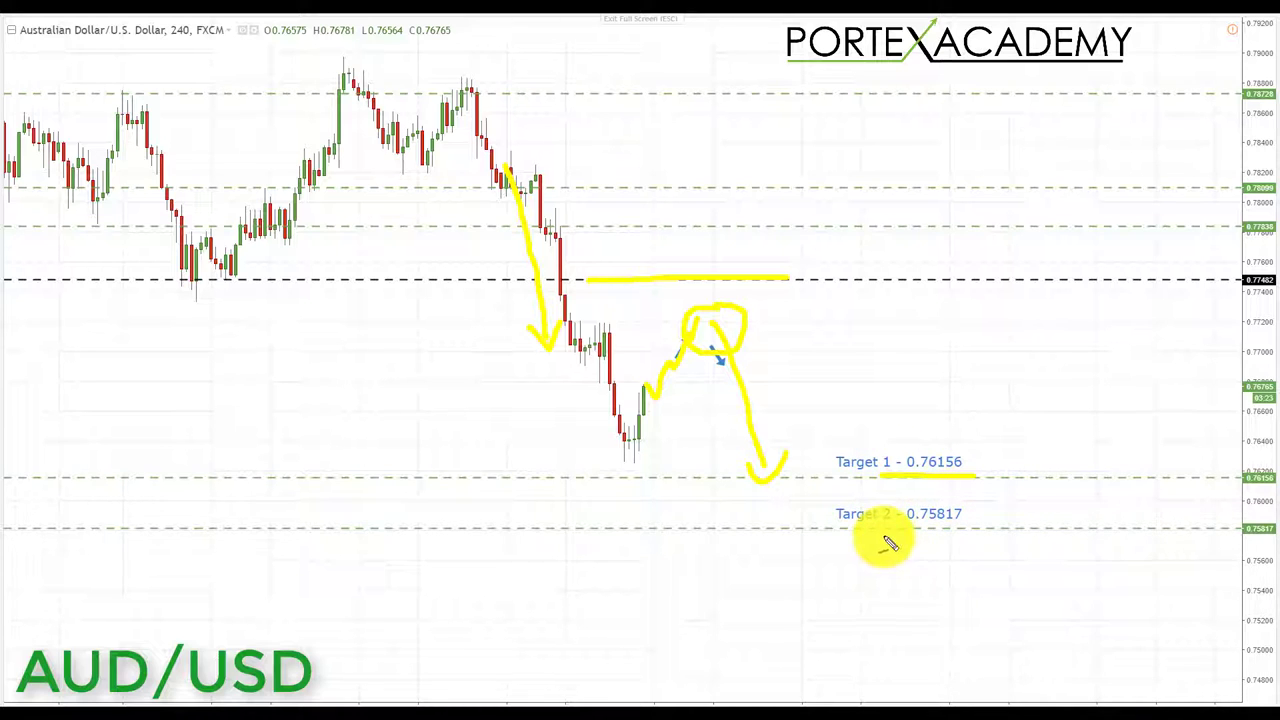
pyautogui.moveTo(881, 536); pyautogui.dragTo(968, 536)
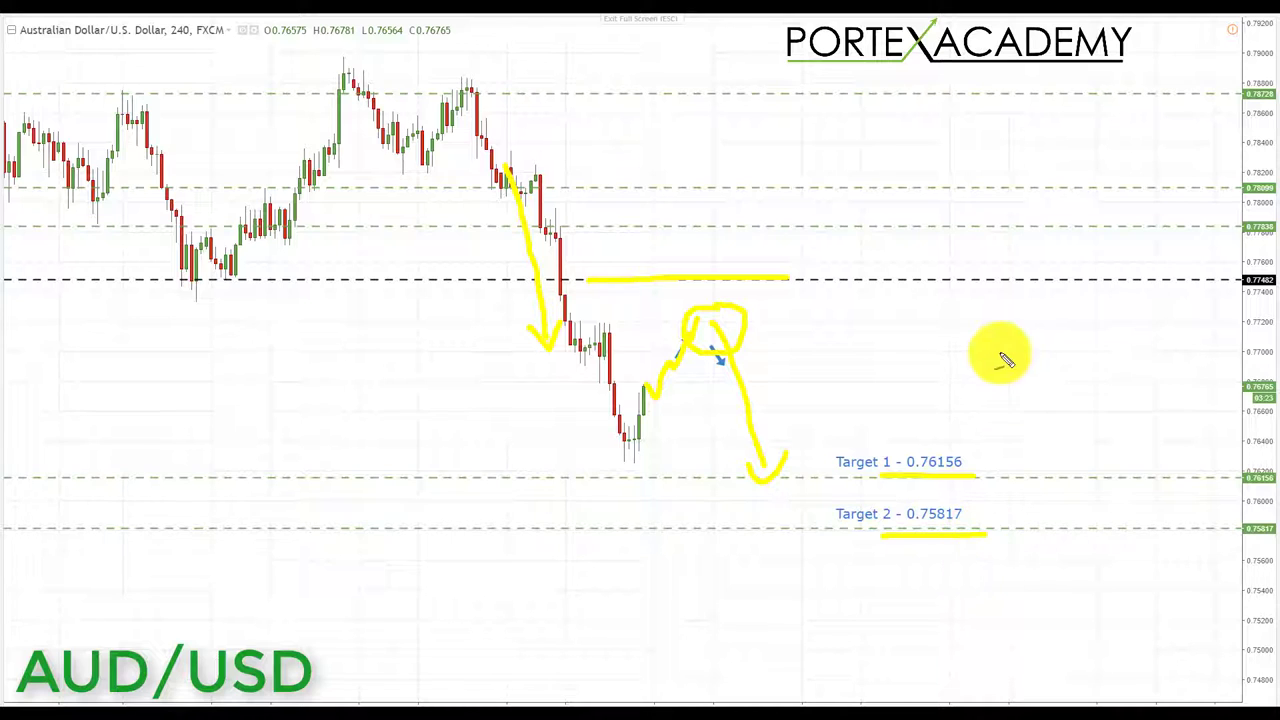
pyautogui.moveTo(1020, 287)
pyautogui.mouseDown()
pyautogui.moveTo(1080, 343)
pyautogui.moveTo(1054, 354)
pyautogui.moveTo(1123, 351)
pyautogui.mouseUp()
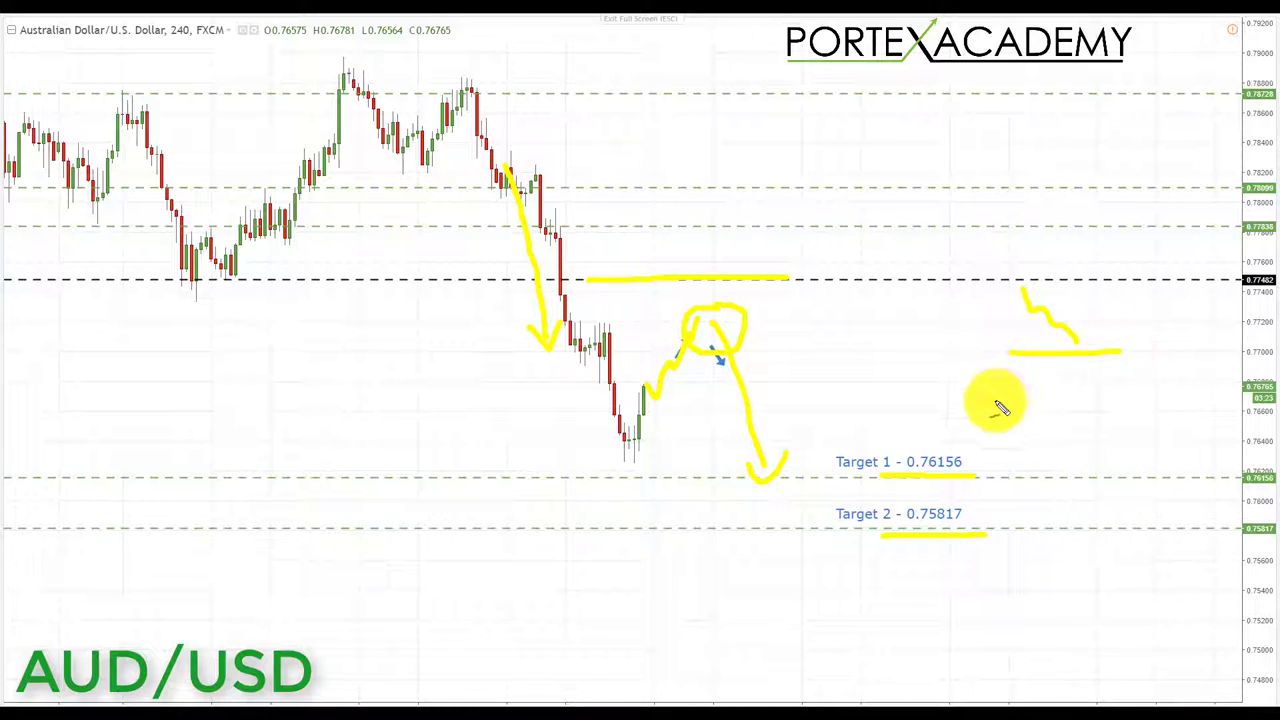
pyautogui.moveTo(996, 402); pyautogui.dragTo(1022, 298)
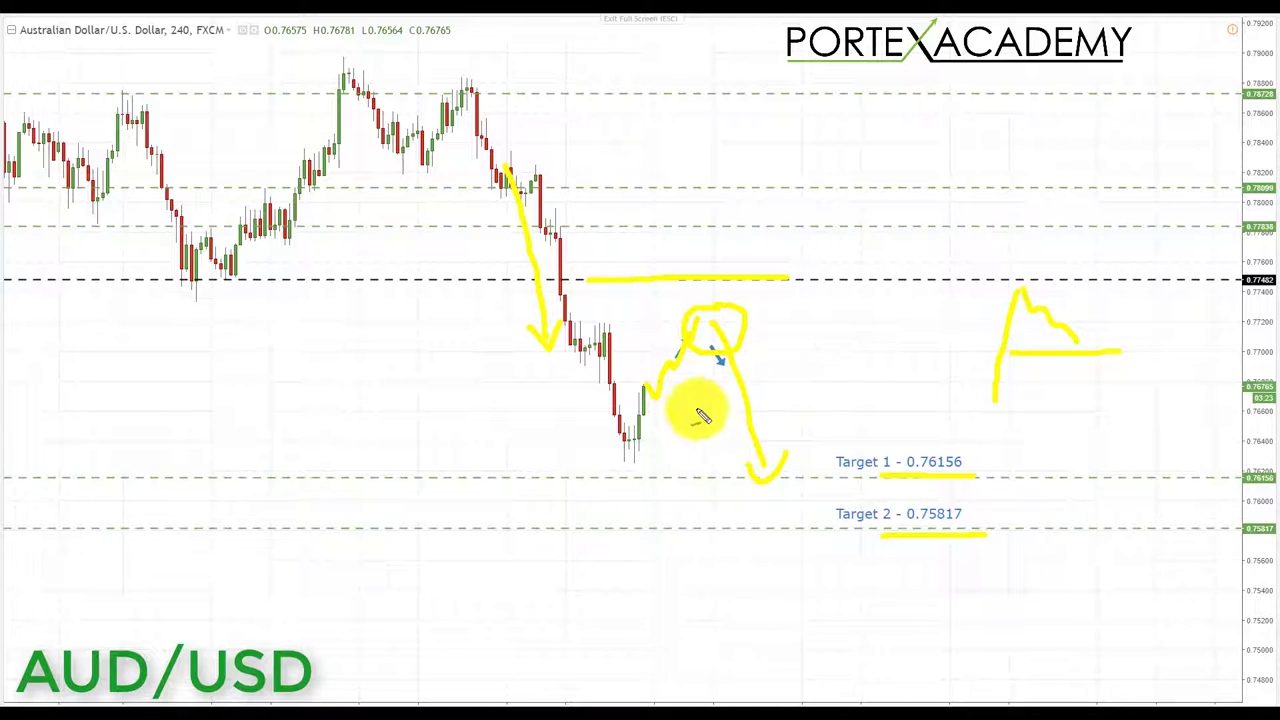